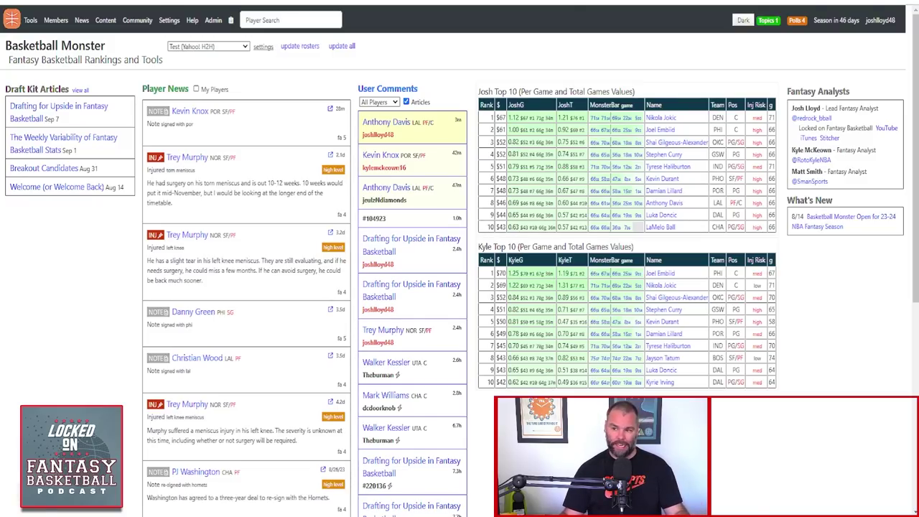
# Step: Add a new league in the league settings, give it League ID 24921, and save the settings
pyautogui.click(262, 46)
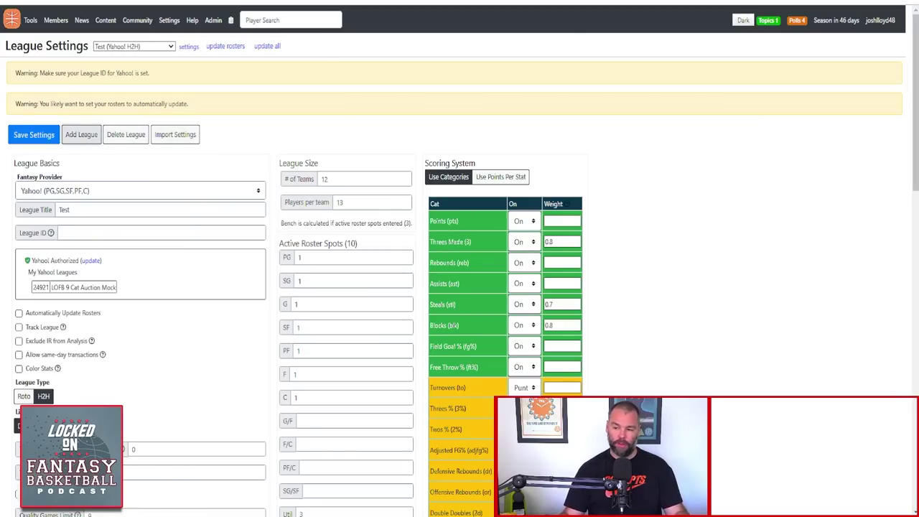
pyautogui.click(82, 134)
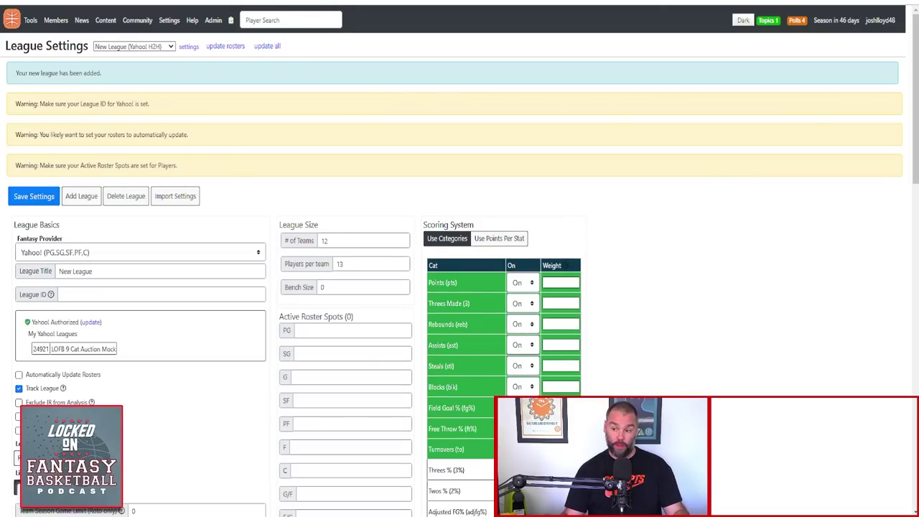
pyautogui.scroll(-1, 179, 196)
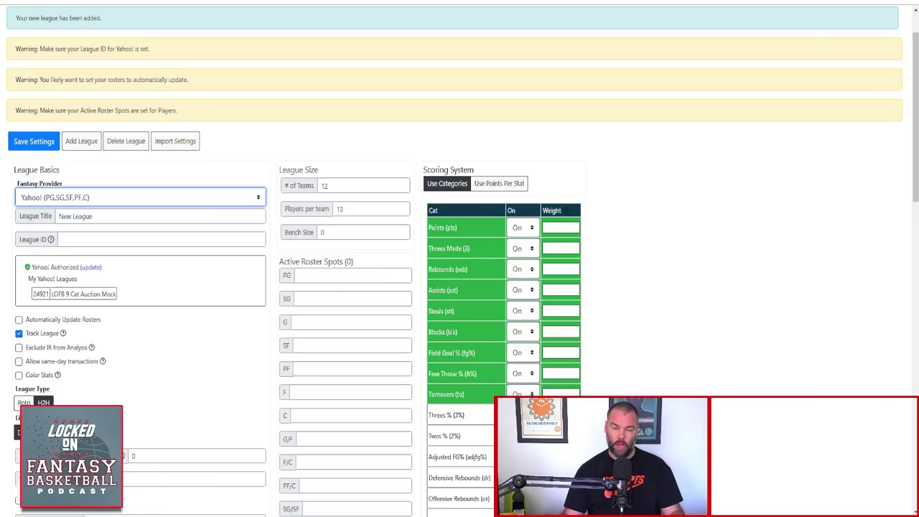
pyautogui.click(62, 239)
pyautogui.write('24921')
pyautogui.press('Tab')
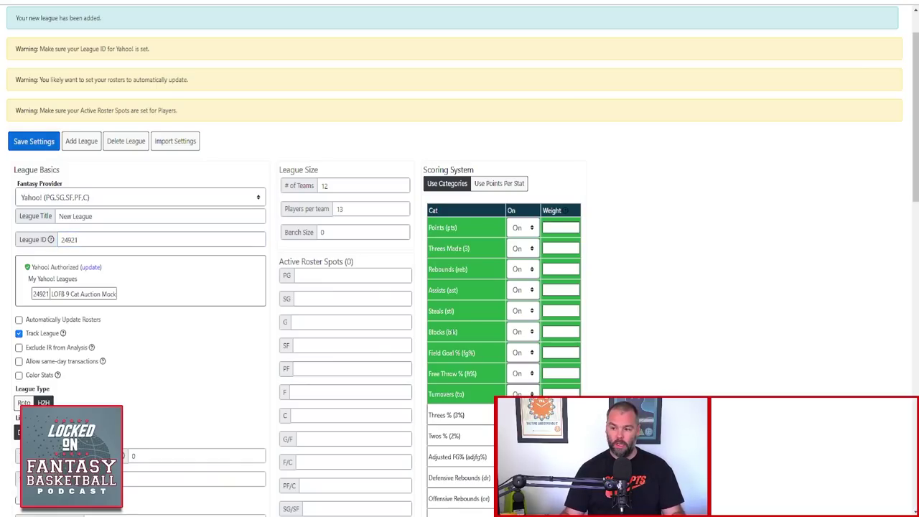
pyautogui.click(34, 141)
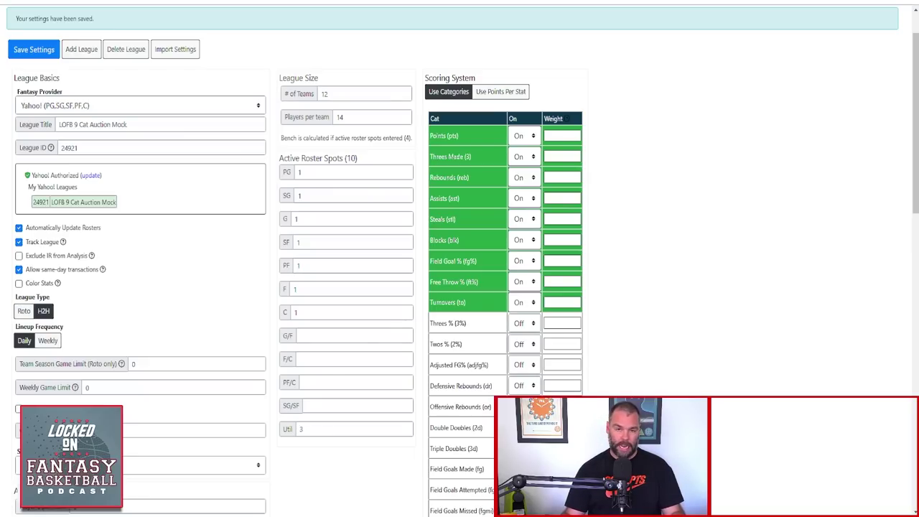
# Step: Set the auction budget to $200 per team and the league's total $1 players to 50, and save
pyautogui.scroll(-2, 460, 258)
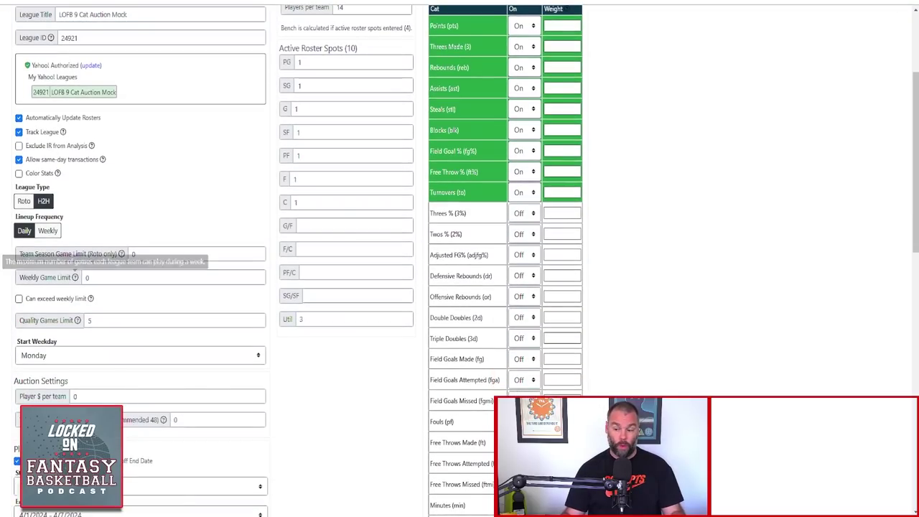
pyautogui.scroll(-1, 459, 258)
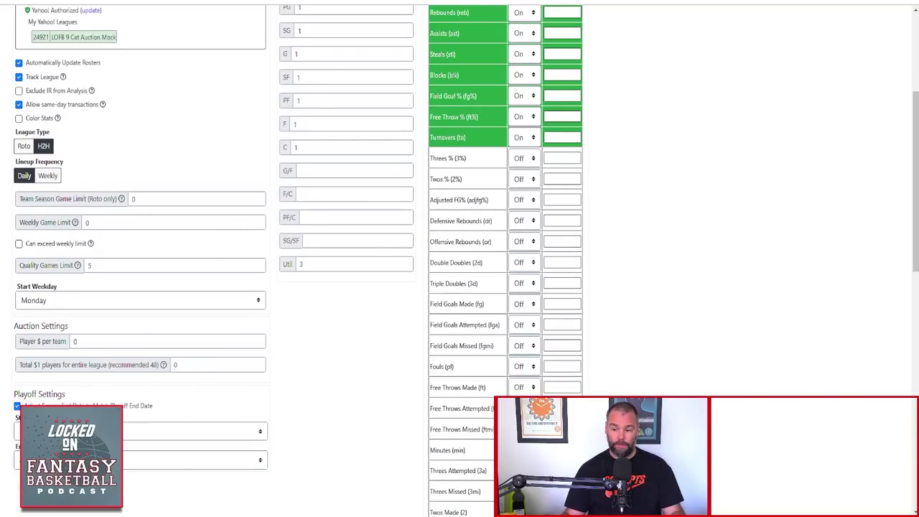
pyautogui.doubleClick(75, 341)
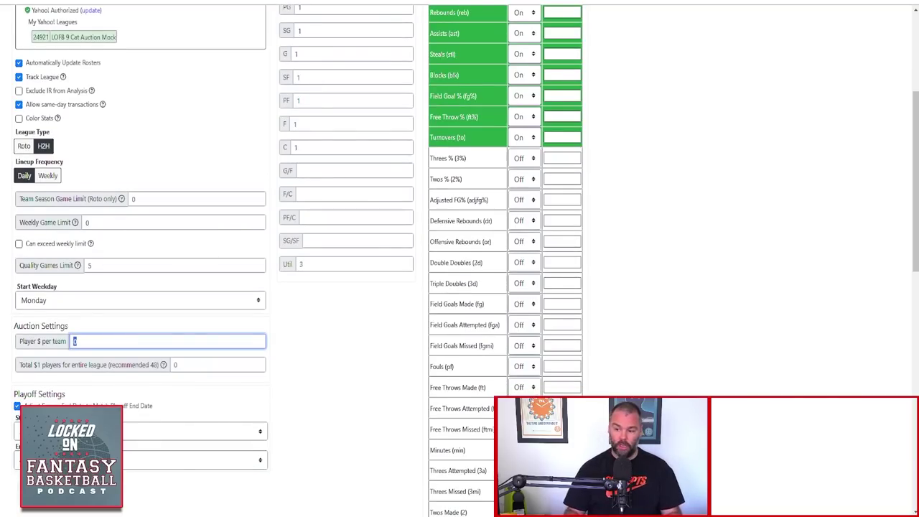
pyautogui.write('200')
pyautogui.press('Tab')
pyautogui.write('40')
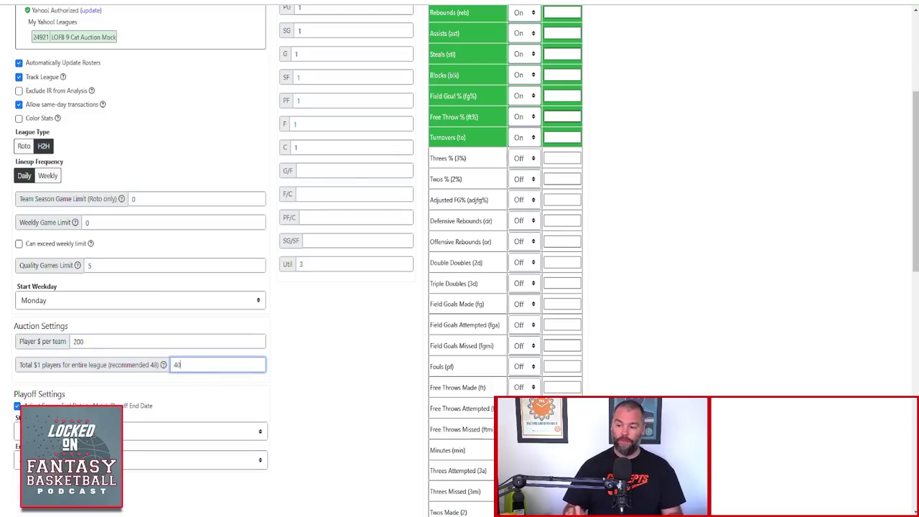
pyautogui.press('BackSpace')
pyautogui.press('BackSpace')
pyautogui.write('50')
pyautogui.press('Return')
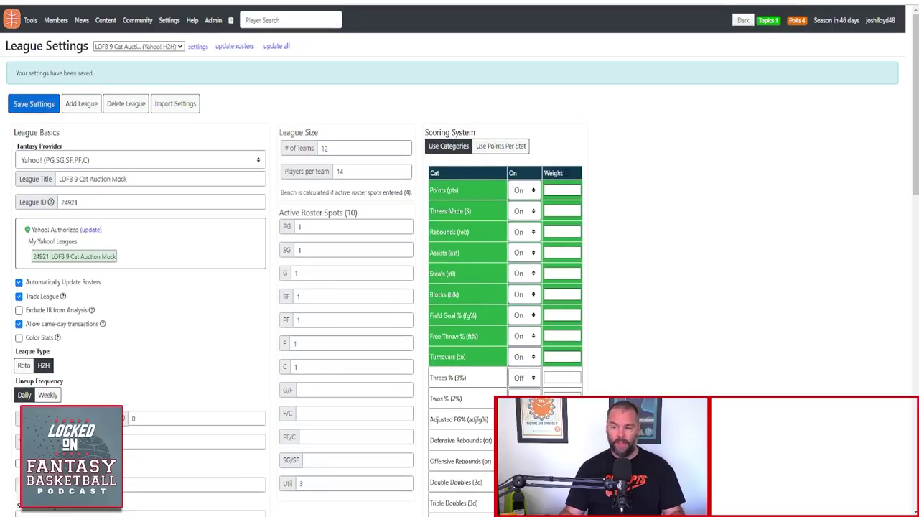
# Step: Change the scoring system to points per stat, with points worth 1, rebounds 1.2 and assists 1.5
pyautogui.scroll(-1, 459, 259)
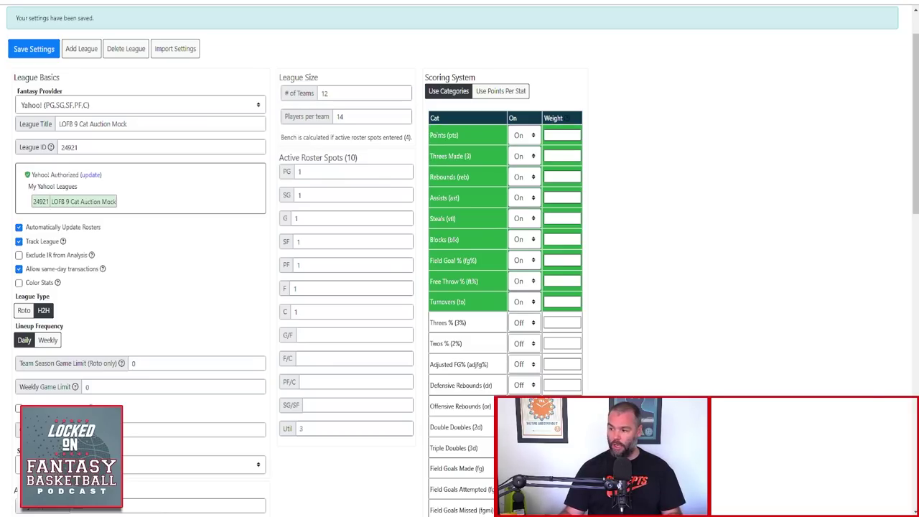
pyautogui.click(501, 91)
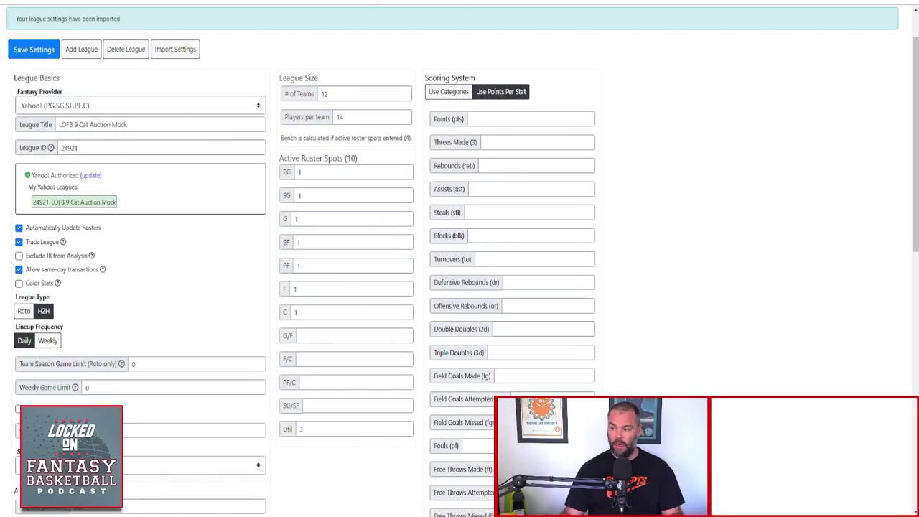
pyautogui.click(472, 119)
pyautogui.write('1')
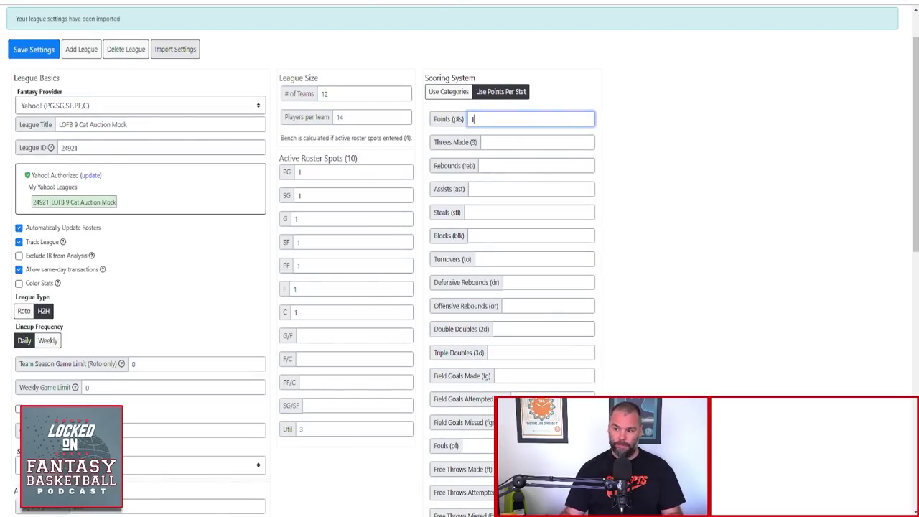
pyautogui.click(536, 165)
pyautogui.write('1.2')
pyautogui.click(471, 188)
pyautogui.write('11.5')
pyautogui.press('BackSpace')
pyautogui.press('BackSpace')
pyautogui.press('BackSpace')
pyautogui.write('.5')
# Step: Set steals to 3, blocks to 3 and turnovers to -1 points, and save the league settings
pyautogui.click(468, 211)
pyautogui.write('3')
pyautogui.click(471, 236)
pyautogui.write('3')
pyautogui.click(479, 258)
pyautogui.write('-1')
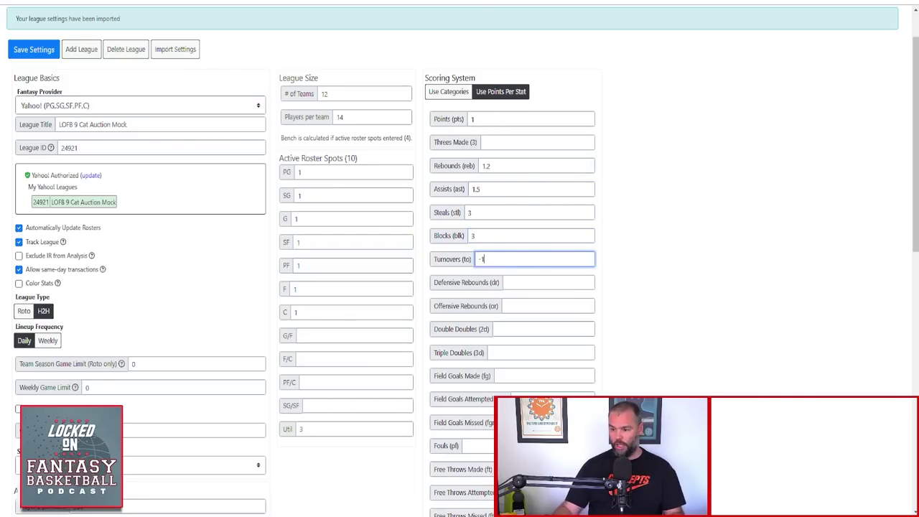
pyautogui.click(34, 49)
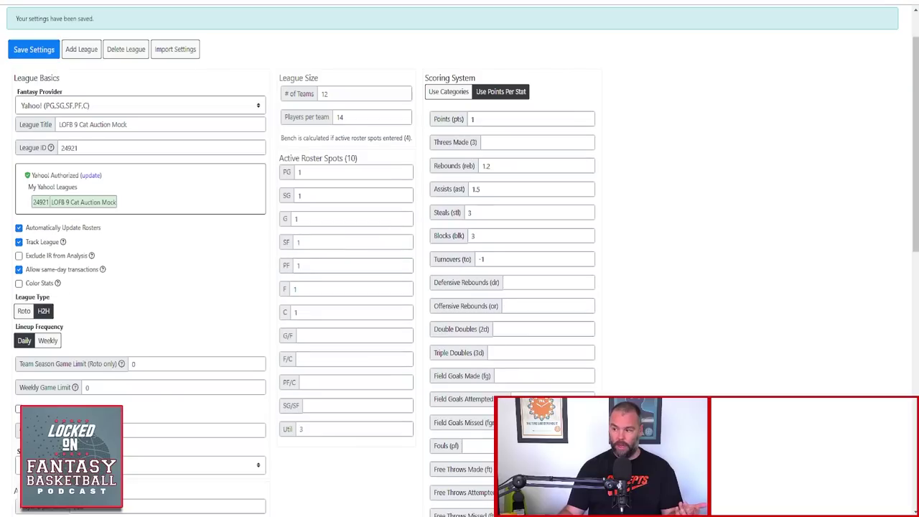
# Step: Review the remaining points-per-stat categories along with the auction and playoff settings
pyautogui.scroll(-3, 460, 259)
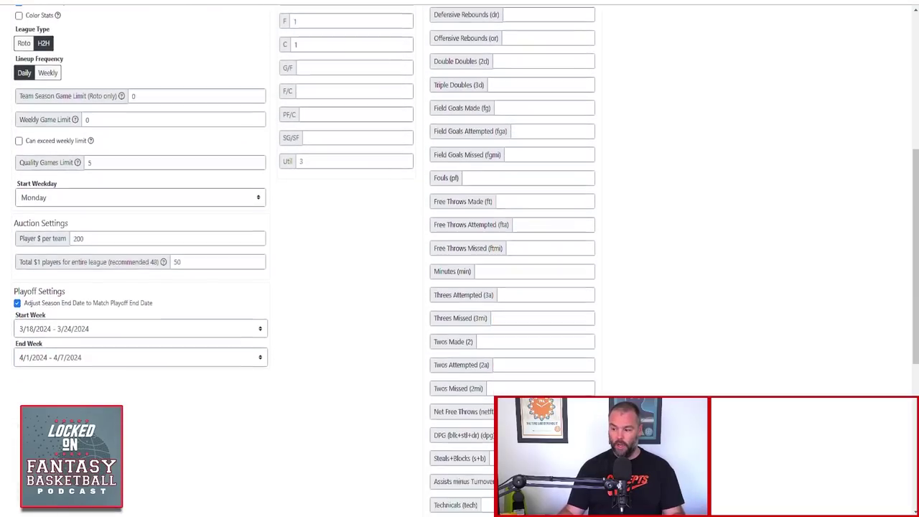
pyautogui.scroll(-5, 512, 259)
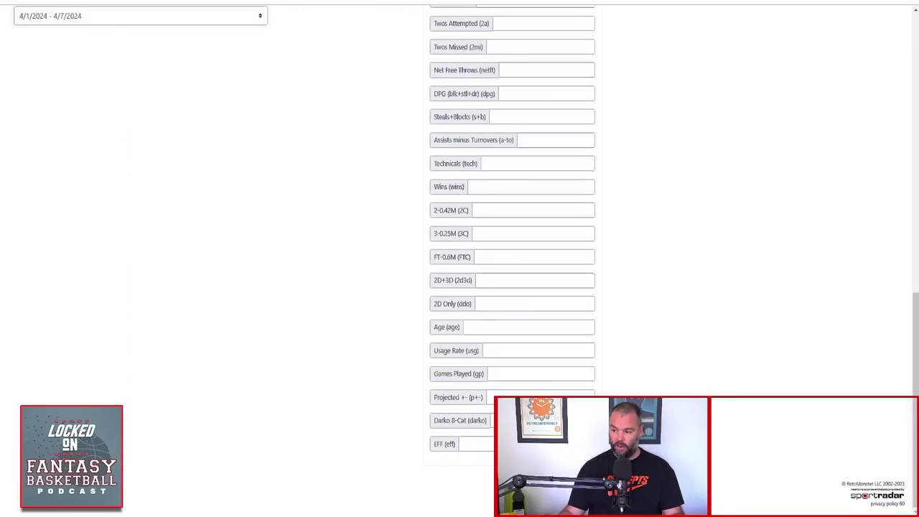
pyautogui.scroll(15, 513, 259)
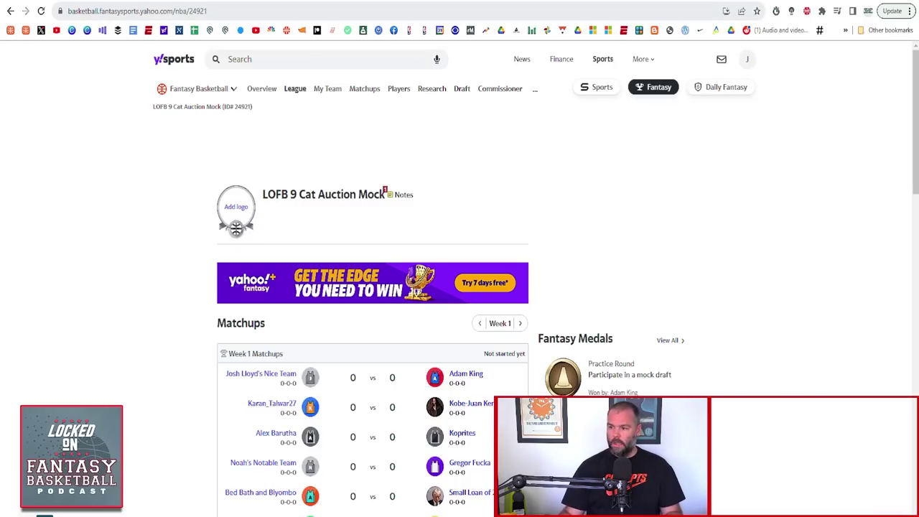
# Step: Switch back to Basketball Monster in full screen and open the Player Rankings 22-23 page
pyautogui.hotkey('ctrl', 'Tab')
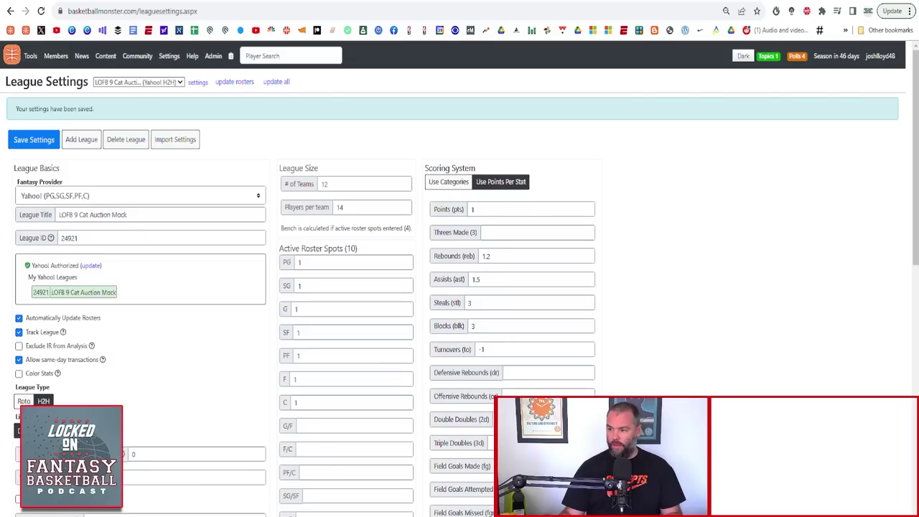
pyautogui.press('F11')
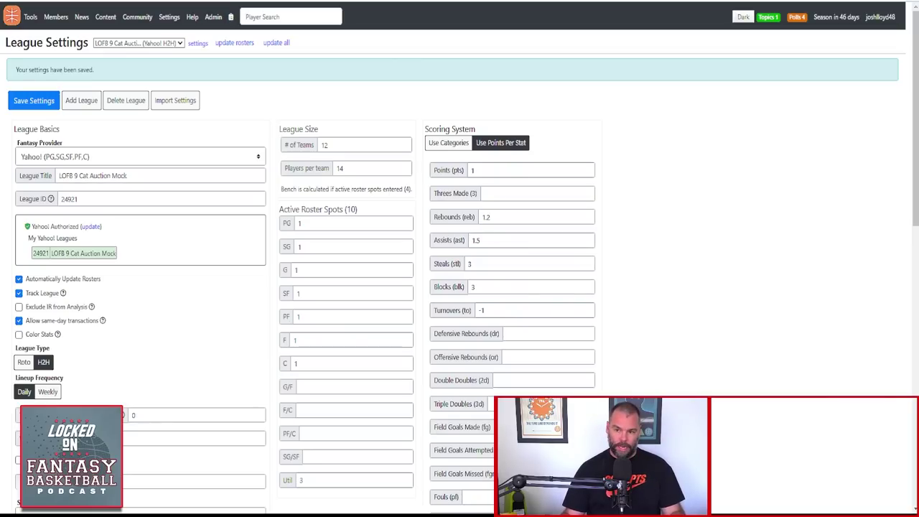
pyautogui.moveTo(30, 17)
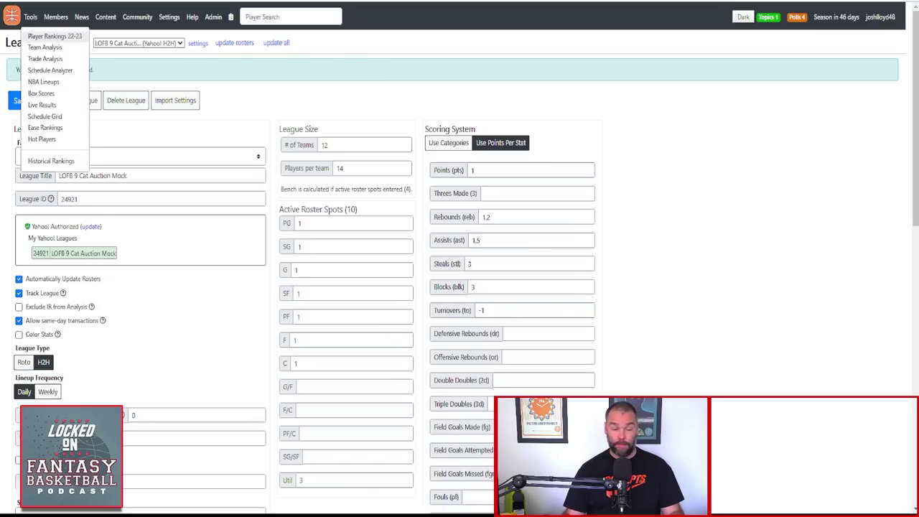
pyautogui.click(71, 36)
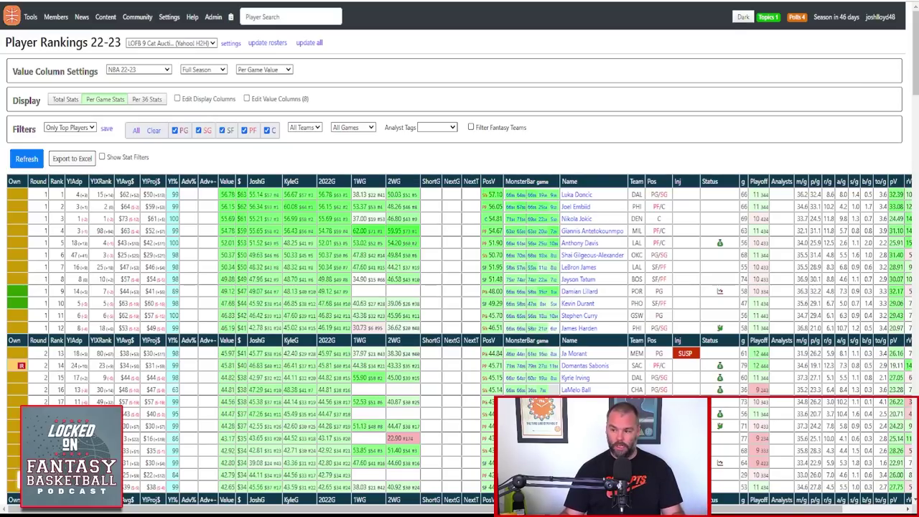
# Step: Examine the display column choices, the value column choices and the per-game value setting of the player rankings
pyautogui.click(177, 98)
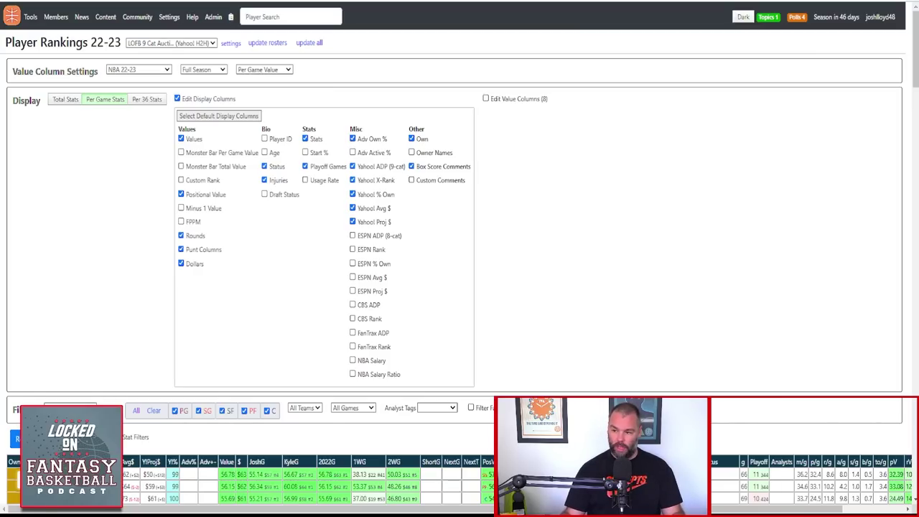
pyautogui.click(177, 98)
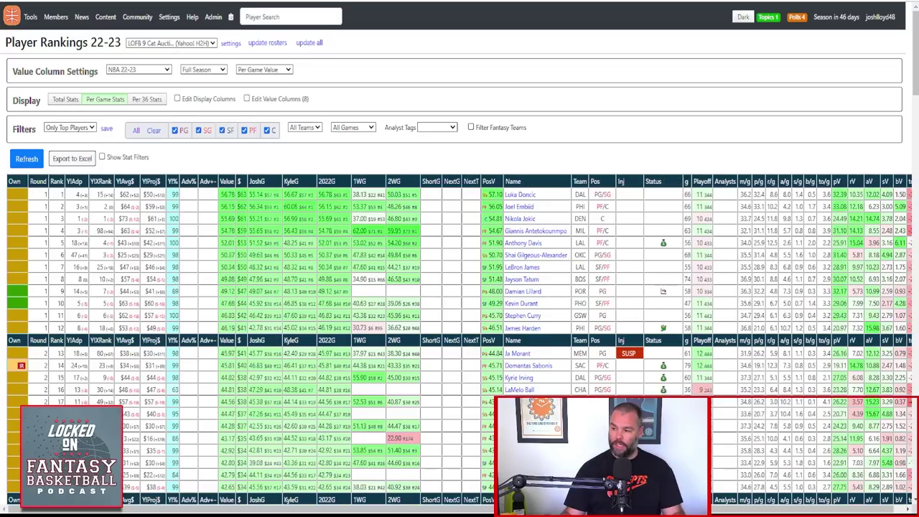
pyautogui.click(246, 98)
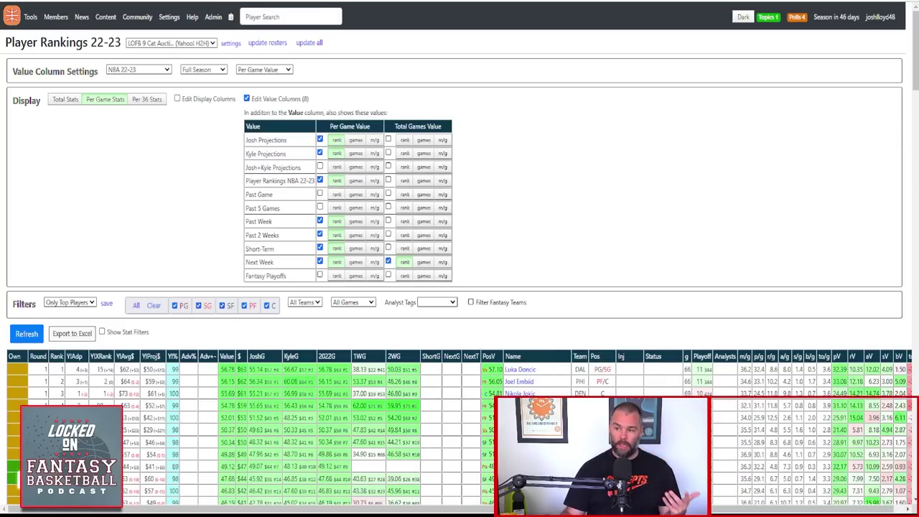
pyautogui.click(264, 69)
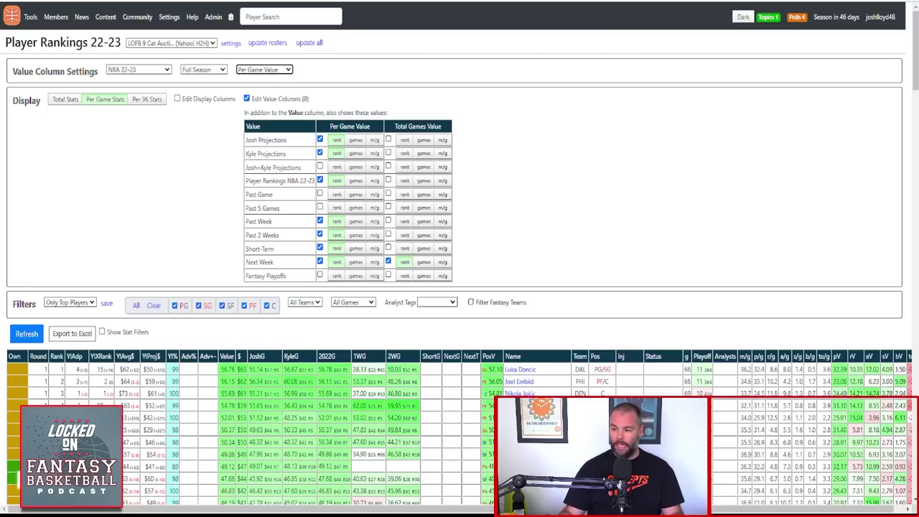
pyautogui.click(246, 99)
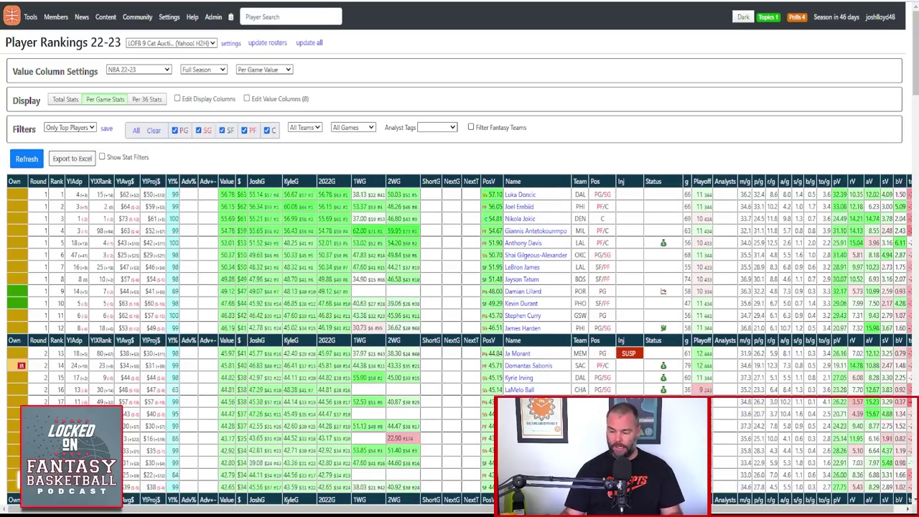
# Step: In the league settings, set the Turnovers category to Punt and the Free Throw % weight to .9
pyautogui.hotkey('ctrl', 'Tab')
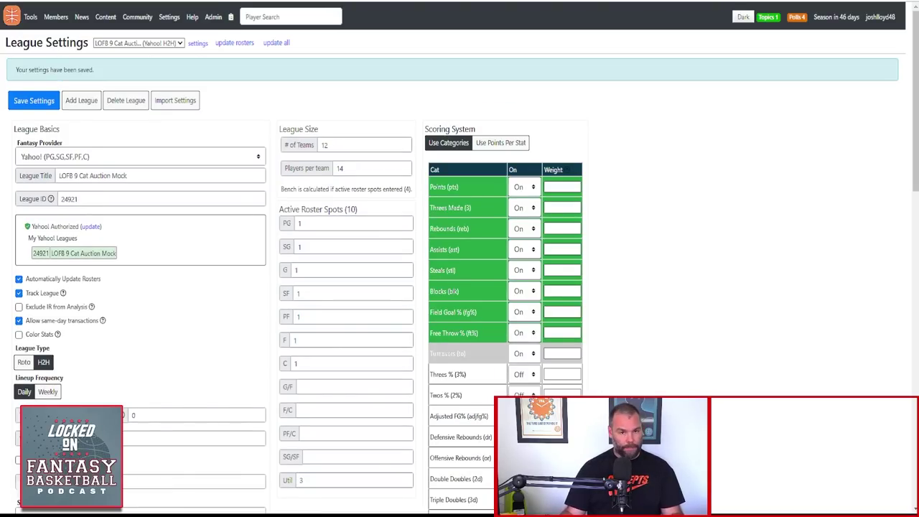
pyautogui.click(523, 353)
pyautogui.click(524, 394)
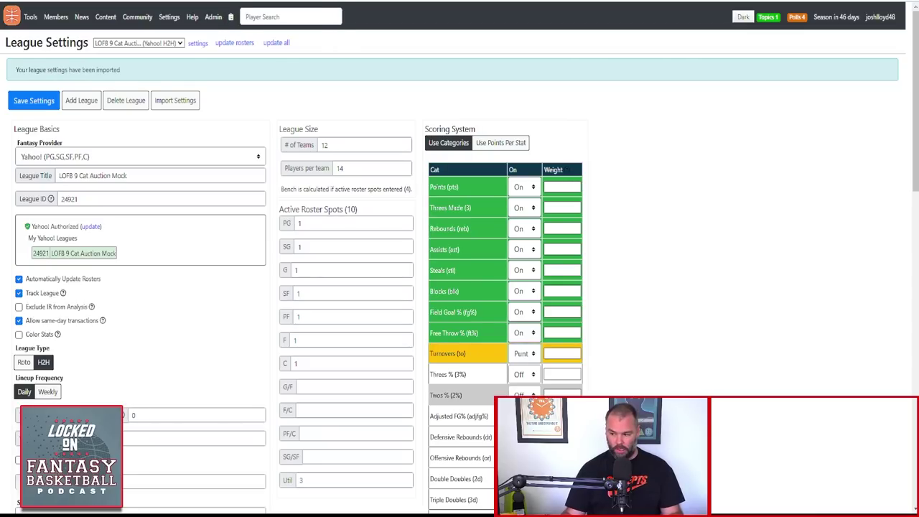
pyautogui.click(562, 332)
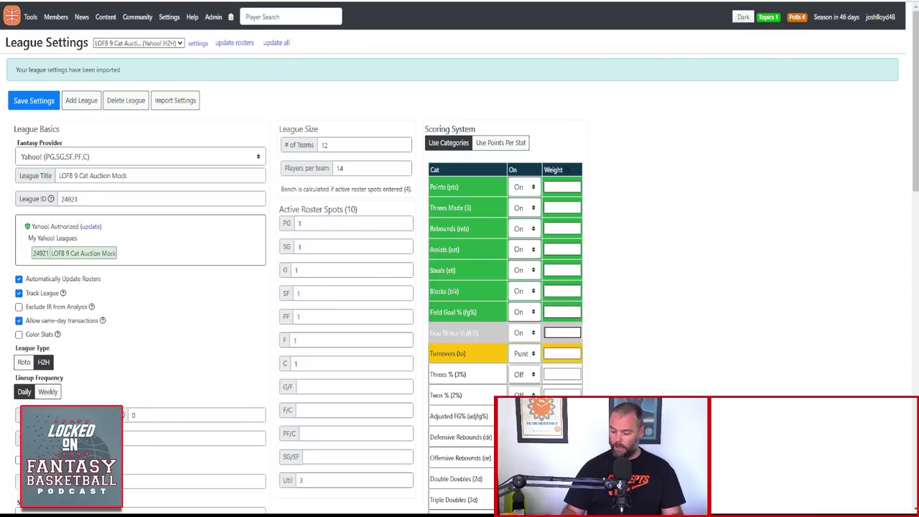
pyautogui.write('5')
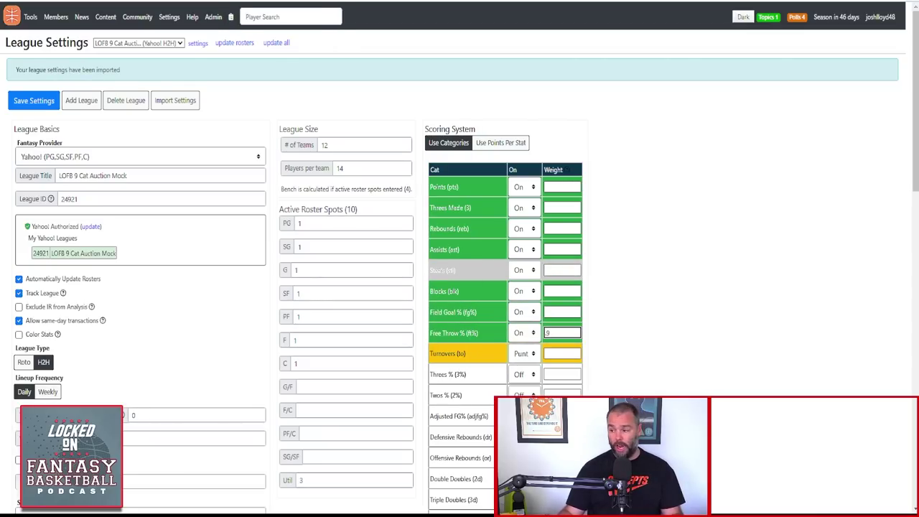
# Step: Weight Steals and Blocks at .7 and Threes Made at .8, and save the league settings
pyautogui.click(562, 270)
pyautogui.write('..7')
pyautogui.press('Tab')
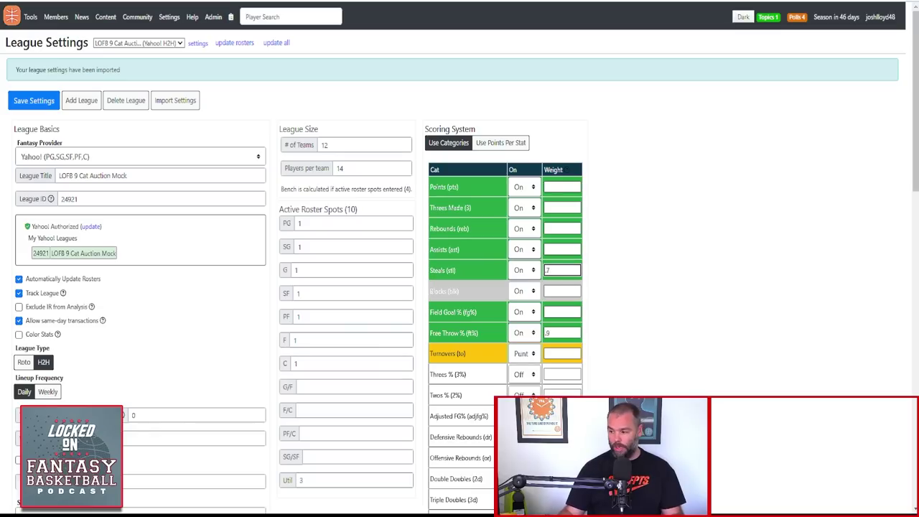
pyautogui.write('.7')
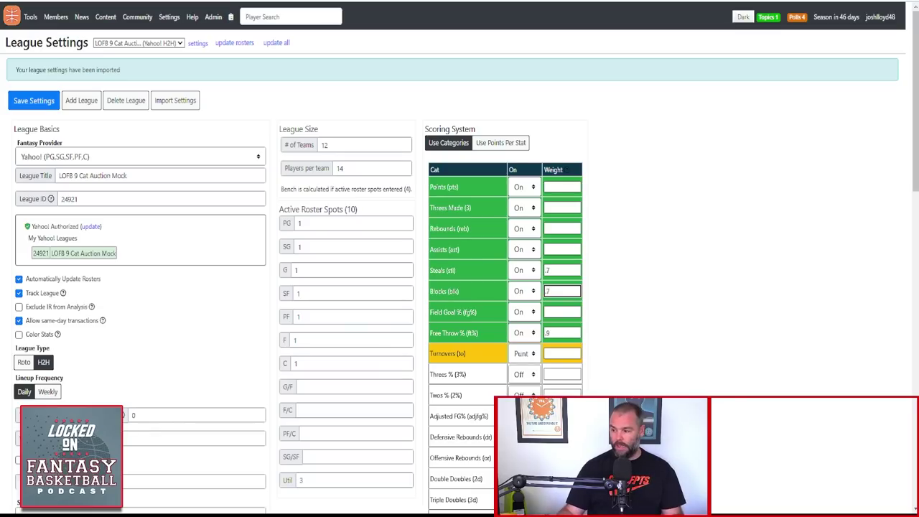
pyautogui.click(563, 208)
pyautogui.write('..8')
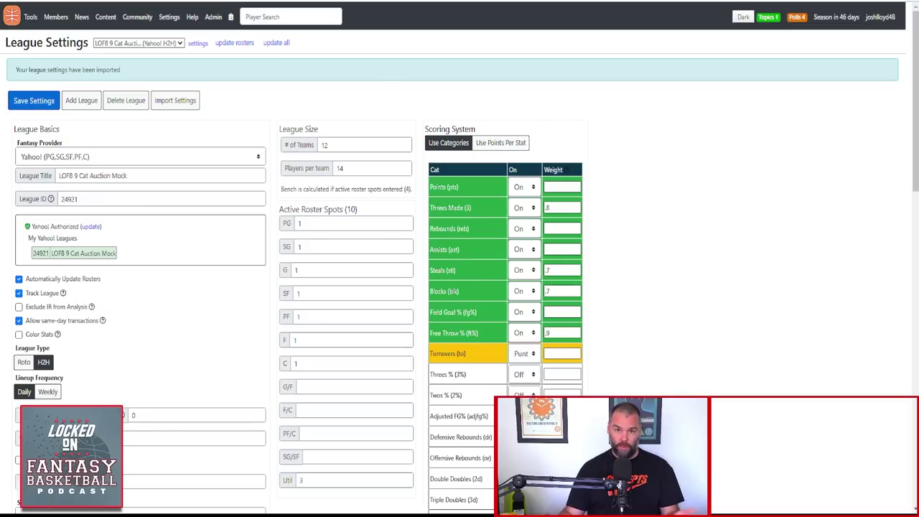
pyautogui.click(34, 100)
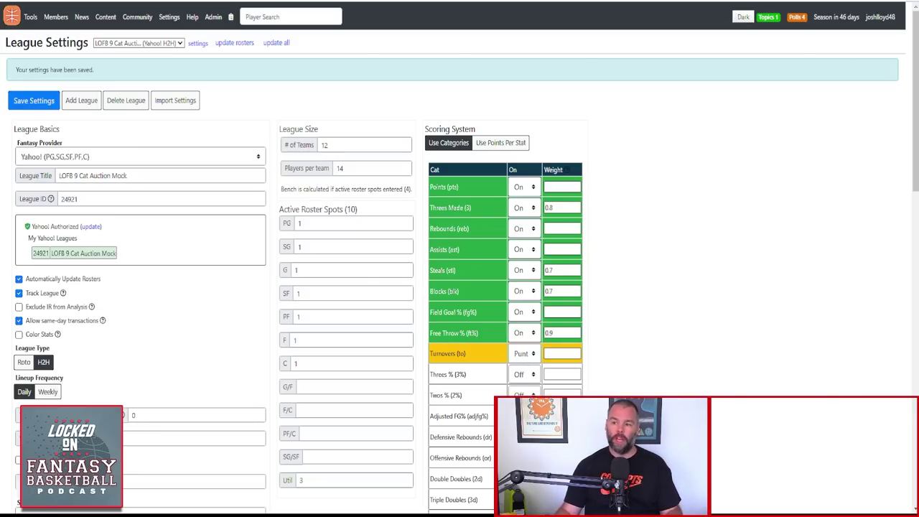
# Step: On the daily head-to-head page, load your own roster as Team 1 and the second listed team as Team 2
pyautogui.moveTo(30, 16)
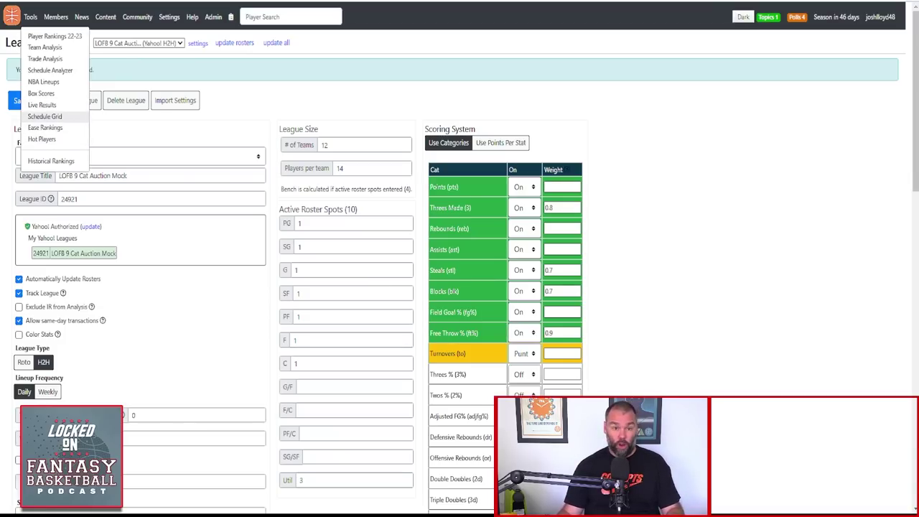
pyautogui.moveTo(55, 17)
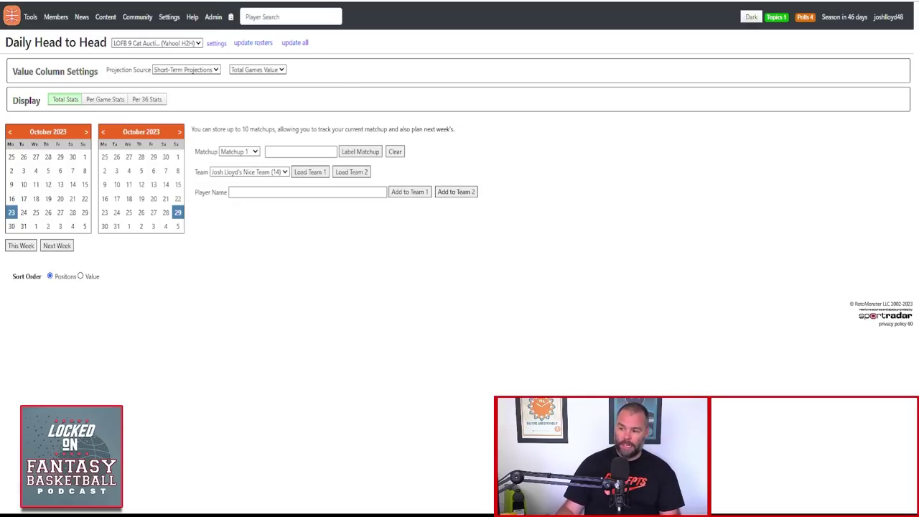
pyautogui.click(310, 171)
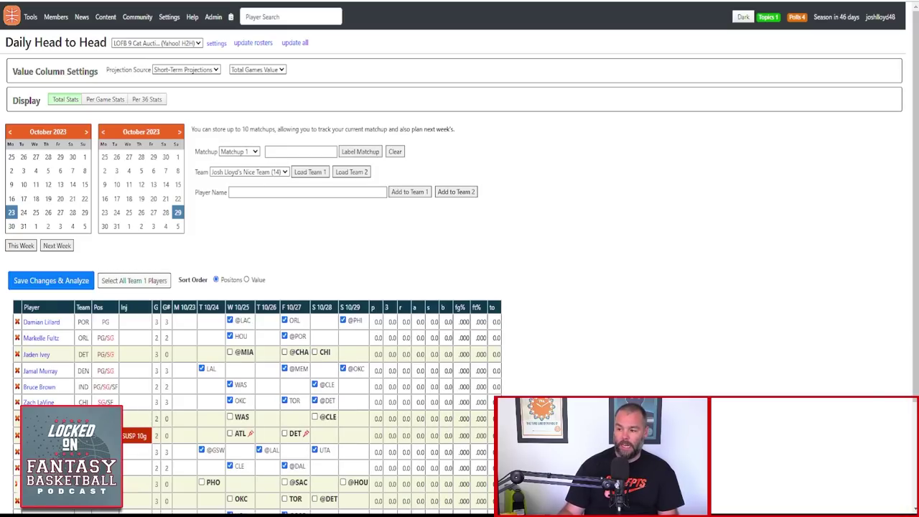
pyautogui.click(250, 184)
pyautogui.click(352, 172)
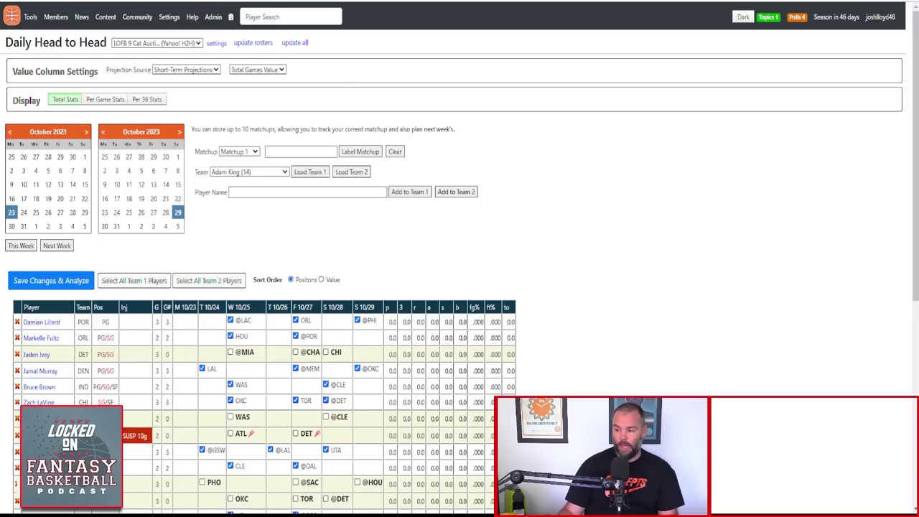
pyautogui.scroll(-3, 460, 259)
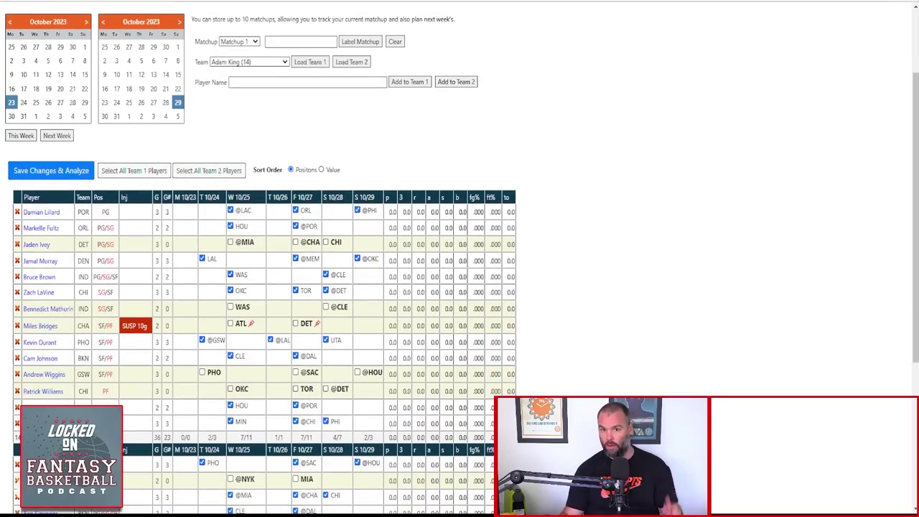
pyautogui.scroll(-5, 460, 259)
pyautogui.scroll(5, 460, 258)
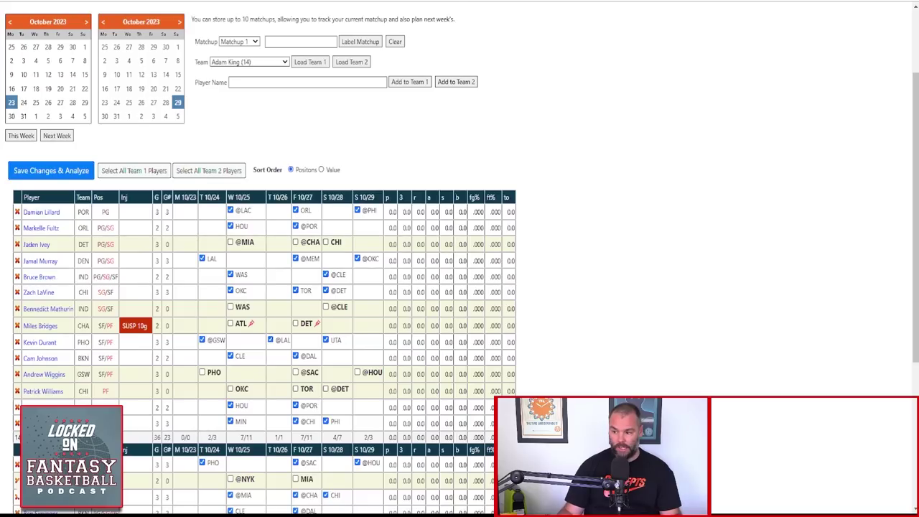
# Step: Activate Andrew Wiggins for his 10/24 game and Bennedict Mathurin, Jaden Ivey and Patrick Williams for their 10/25 games on Team 1
pyautogui.scroll(-2, 460, 258)
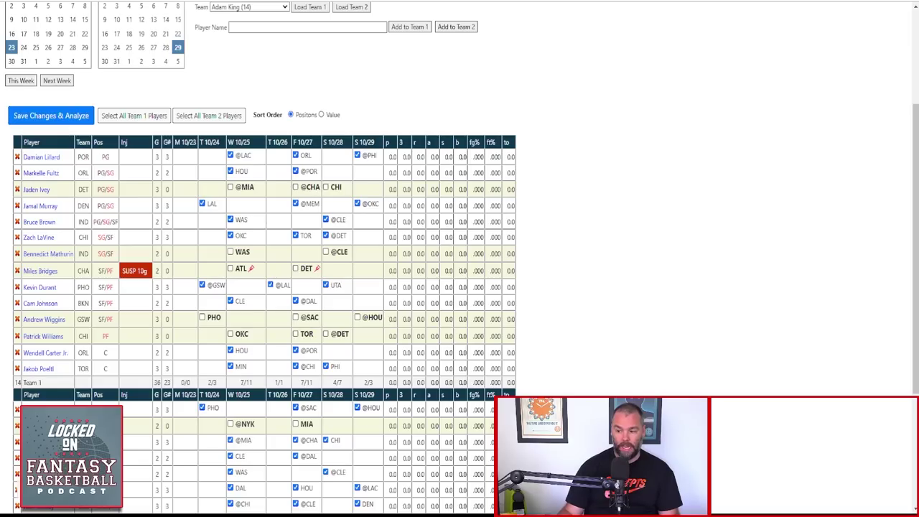
pyautogui.click(201, 317)
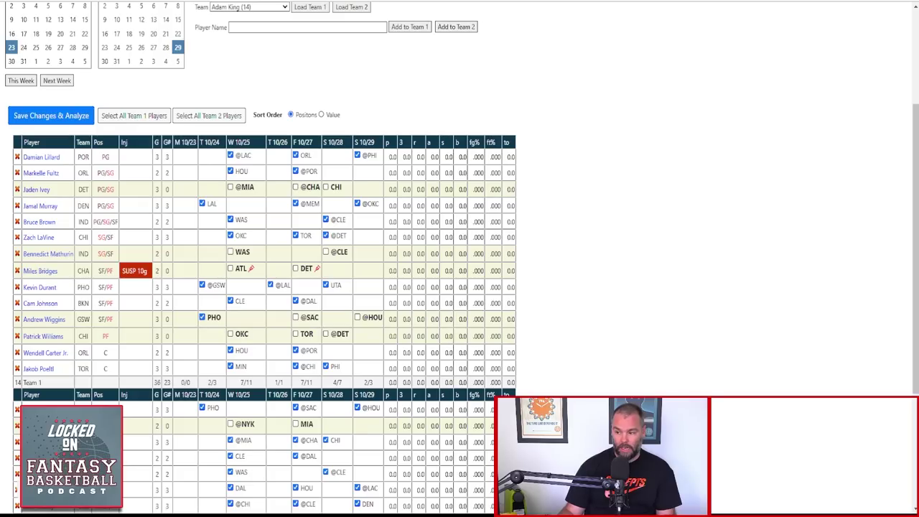
pyautogui.click(230, 252)
pyautogui.click(231, 187)
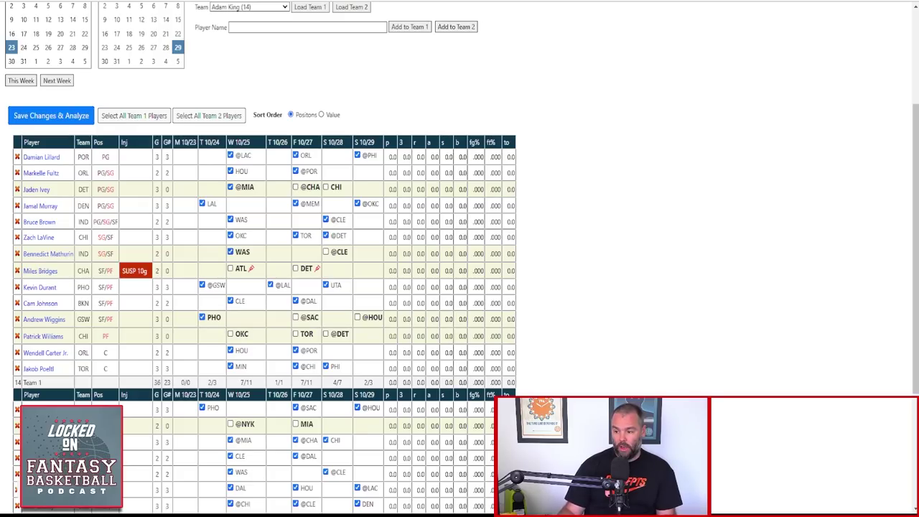
pyautogui.click(230, 334)
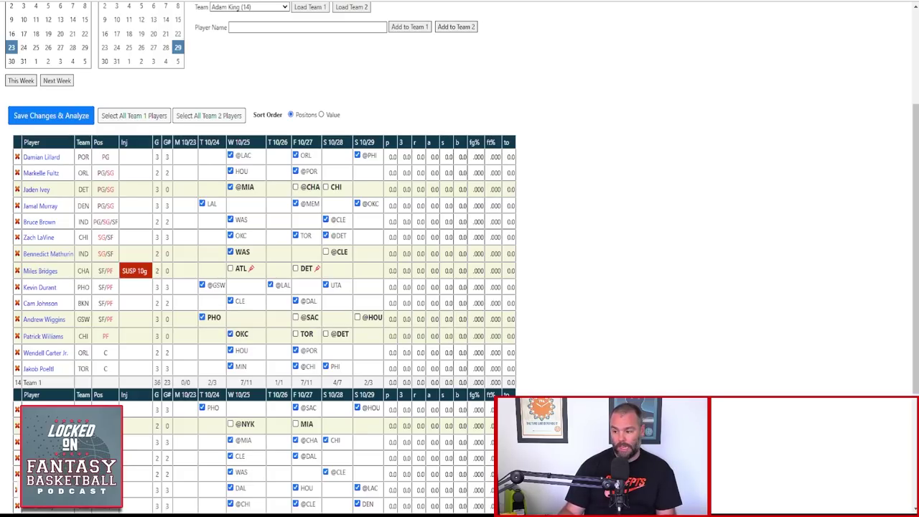
# Step: Activate the 10/27 to 10/29 games of Patrick Williams, Andrew Wiggins, Jaden Ivey and Bennedict Mathurin, and save and analyze the matchup
pyautogui.click(295, 334)
pyautogui.click(295, 317)
pyautogui.click(295, 186)
pyautogui.click(326, 186)
pyautogui.click(326, 334)
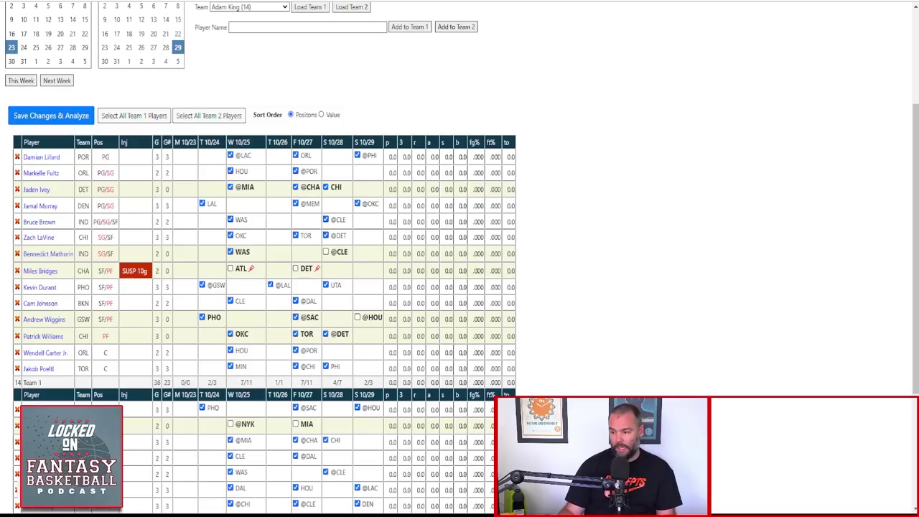
pyautogui.click(325, 252)
pyautogui.click(357, 317)
pyautogui.scroll(-3, 460, 259)
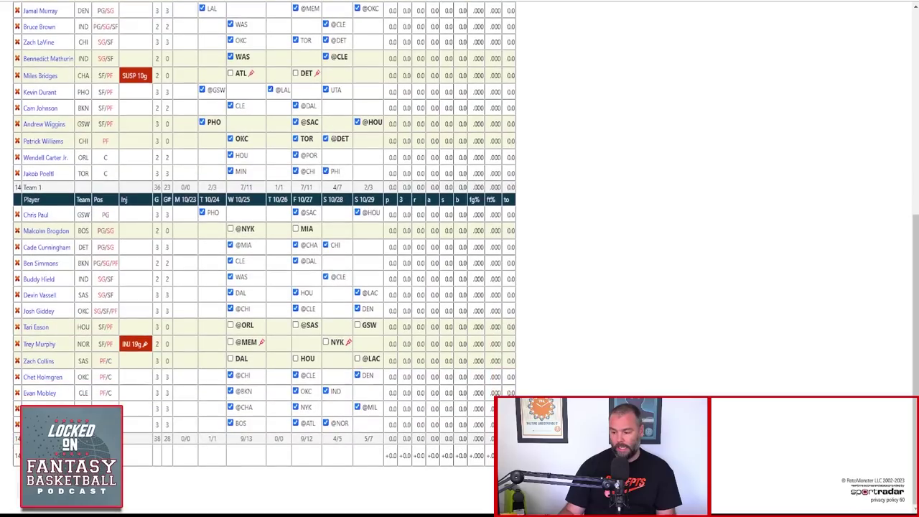
pyautogui.scroll(2, 459, 258)
pyautogui.click(51, 86)
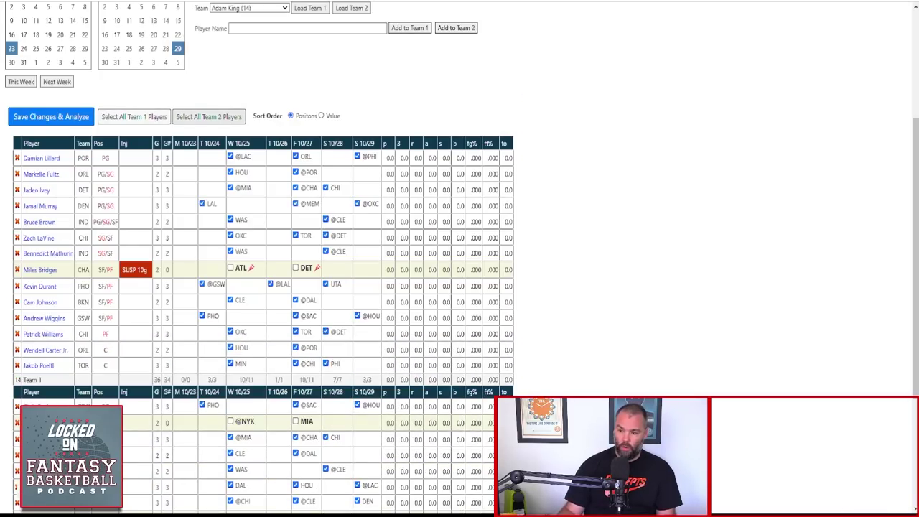
# Step: Select all Team 2 players for their games and look over both teams' weekly lineups
pyautogui.click(208, 116)
pyautogui.scroll(-3, 258, 259)
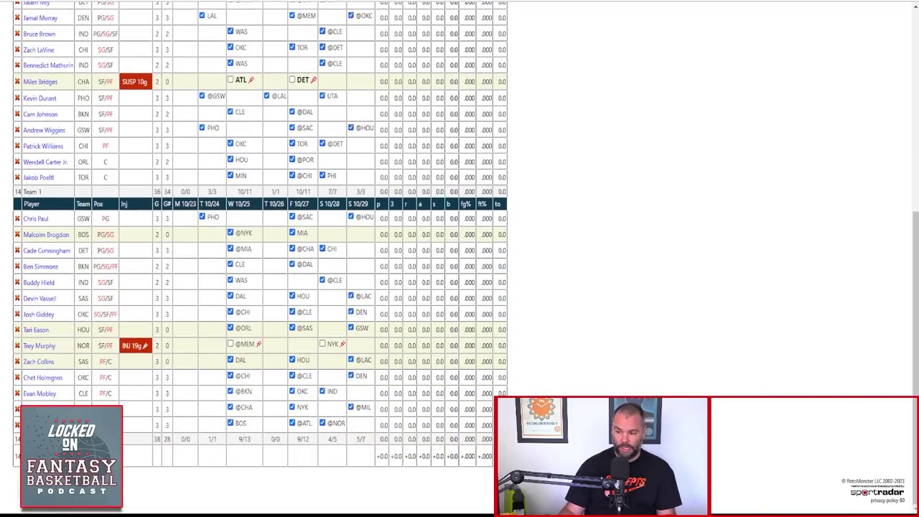
pyautogui.scroll(4, 258, 259)
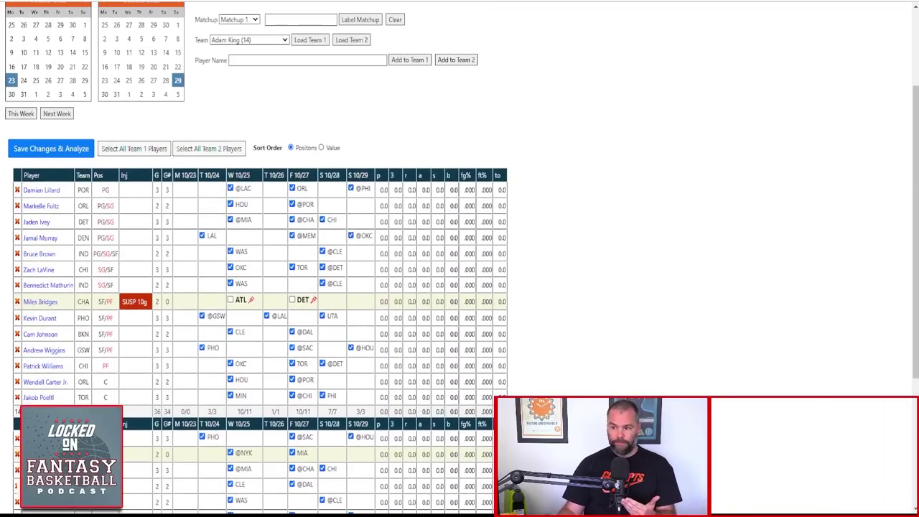
pyautogui.scroll(2, 258, 258)
pyautogui.scroll(1, 258, 258)
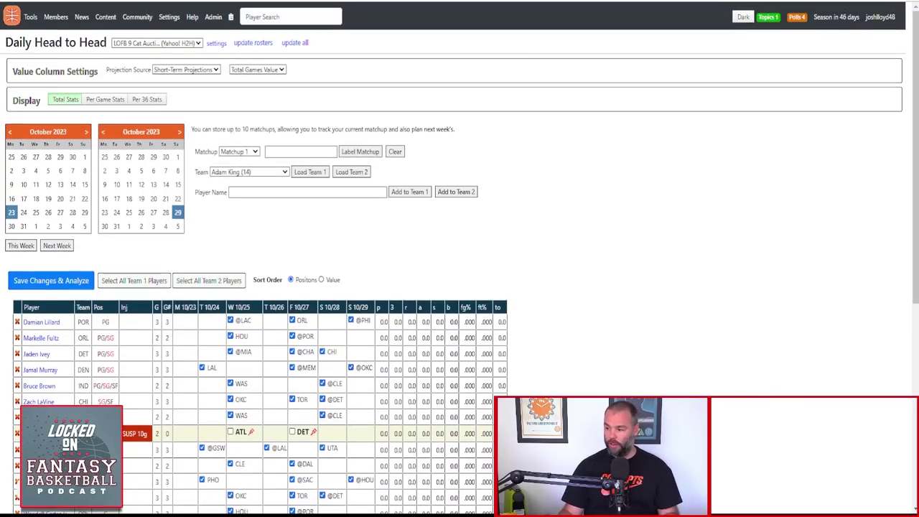
pyautogui.scroll(-5, 259, 259)
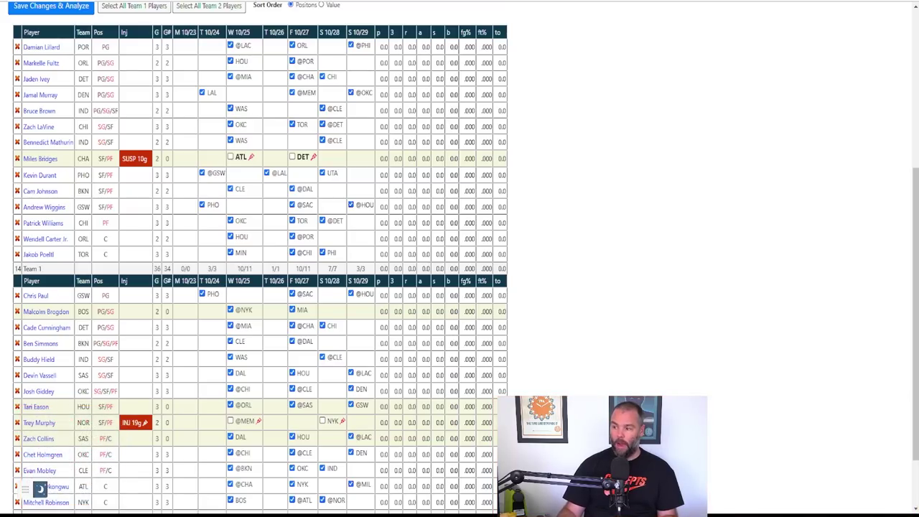
pyautogui.scroll(4, 460, 258)
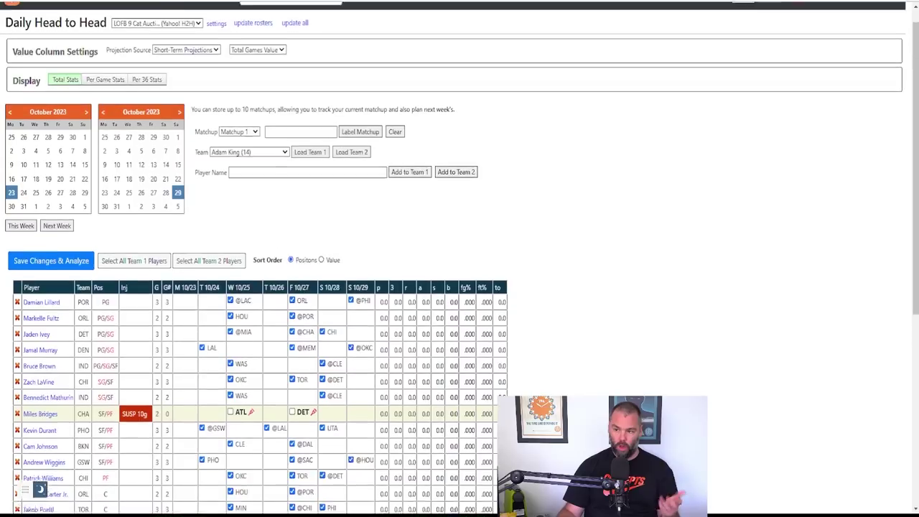
# Step: Examine the ATL usage and lineup stats in Usage Monster and your own team's player values on the Team Analysis page
pyautogui.moveTo(55, 16)
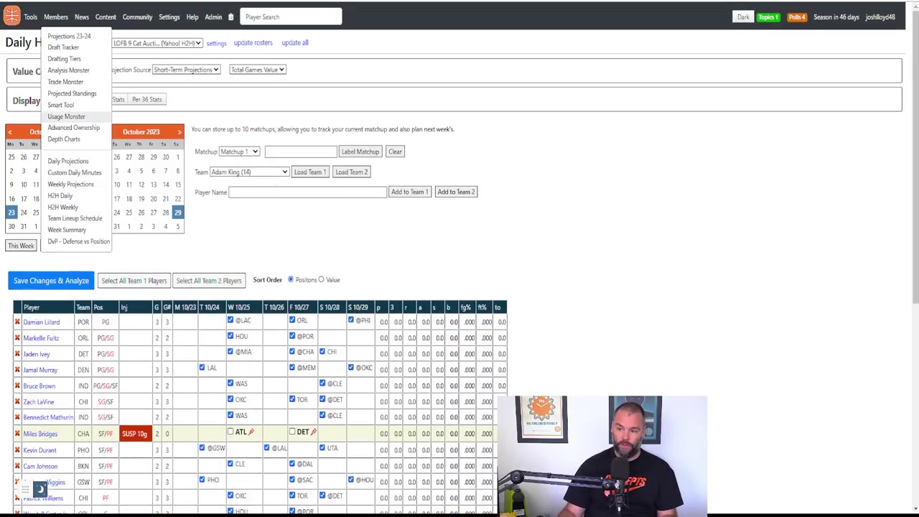
pyautogui.click(66, 116)
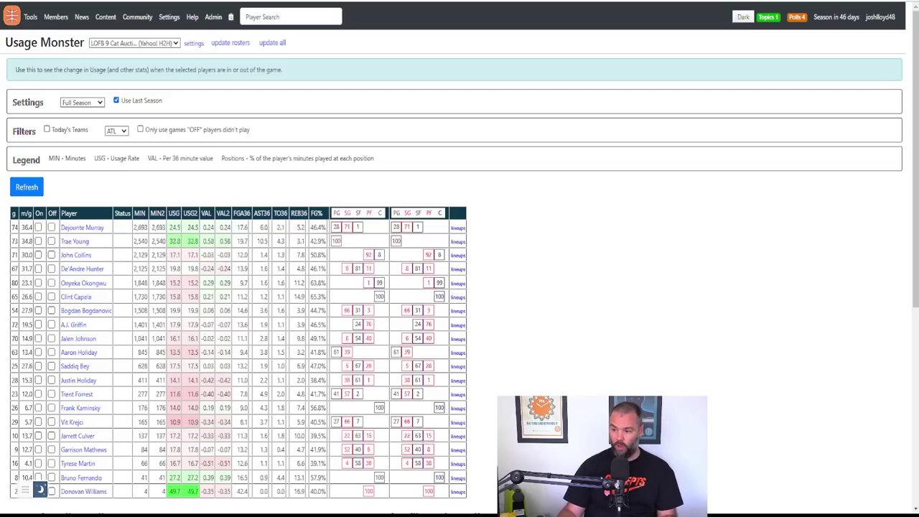
pyautogui.scroll(-3, 39, 490)
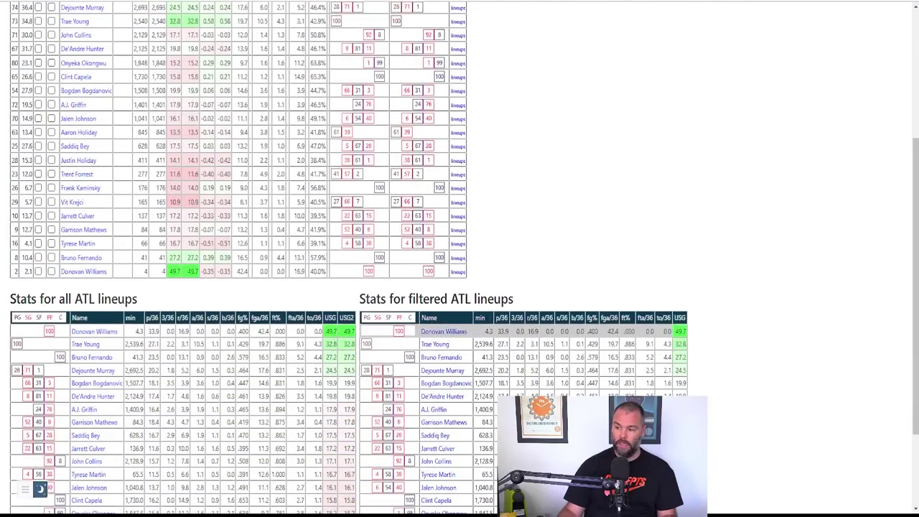
pyautogui.scroll(1, 40, 488)
pyautogui.scroll(2, 39, 489)
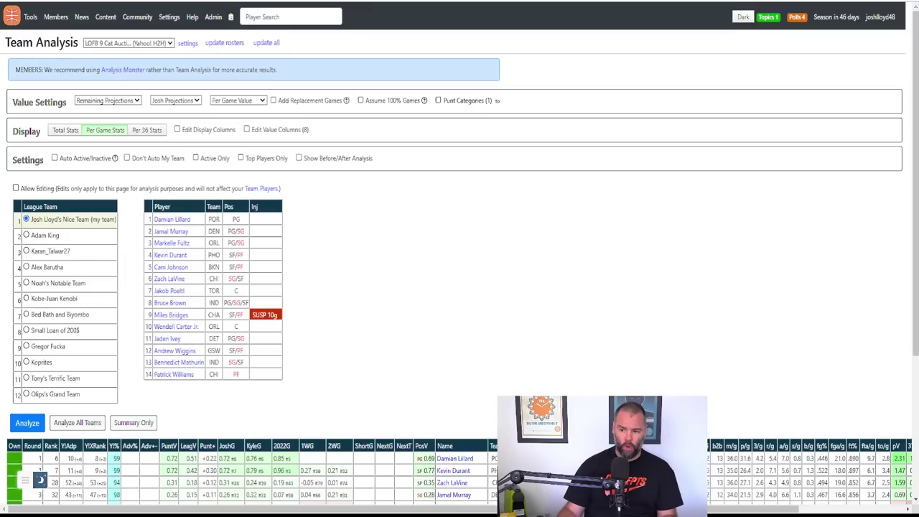
pyautogui.scroll(-2, 39, 480)
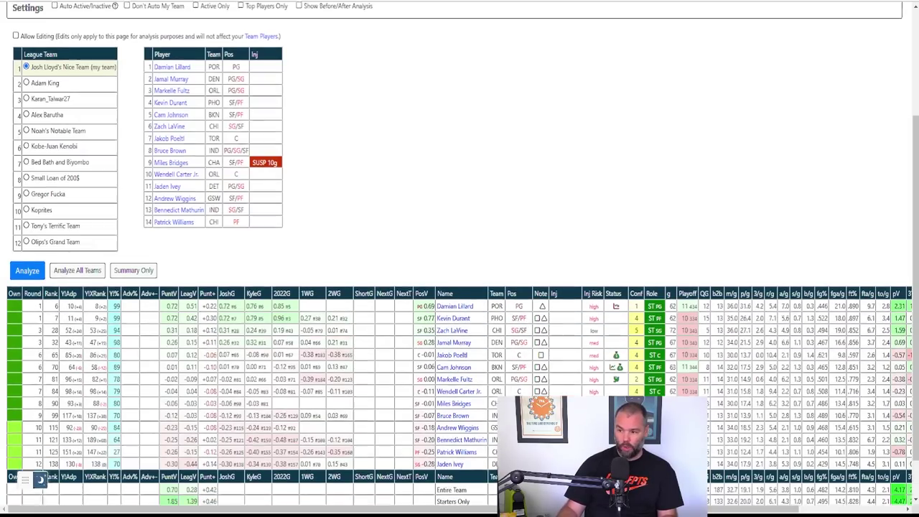
pyautogui.scroll(2, 39, 480)
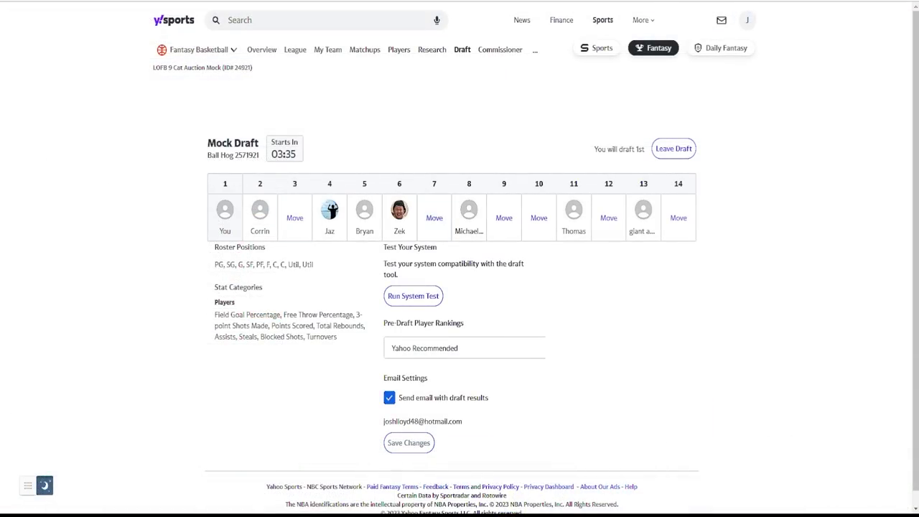
# Step: Copy the Ball Hog mock draft's ID number on Yahoo and switch back to the Basketball Monster league settings
pyautogui.moveTo(235, 155); pyautogui.dragTo(260, 156)
pyautogui.hotkey('ctrl', 'c')
pyautogui.hotkey('alt', 'Tab')
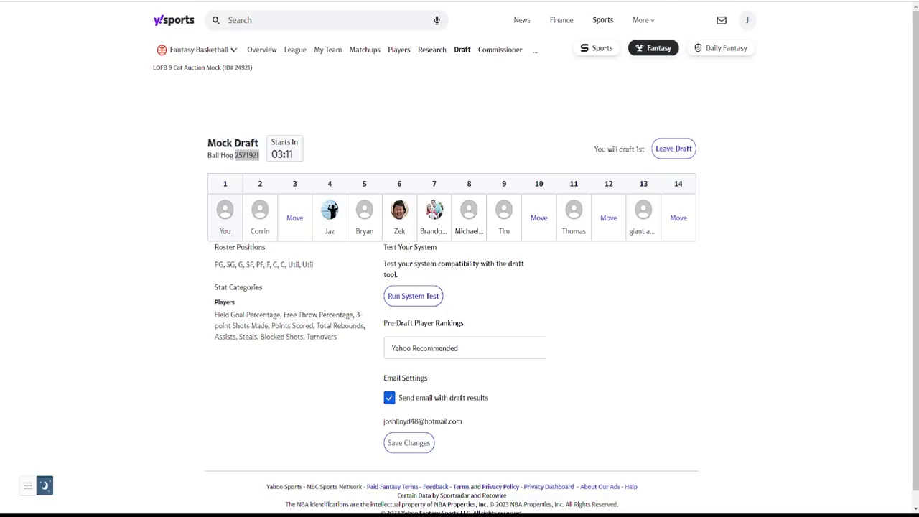
pyautogui.hotkey('alt', 'Tab')
pyautogui.hotkey('alt', 'Tab')
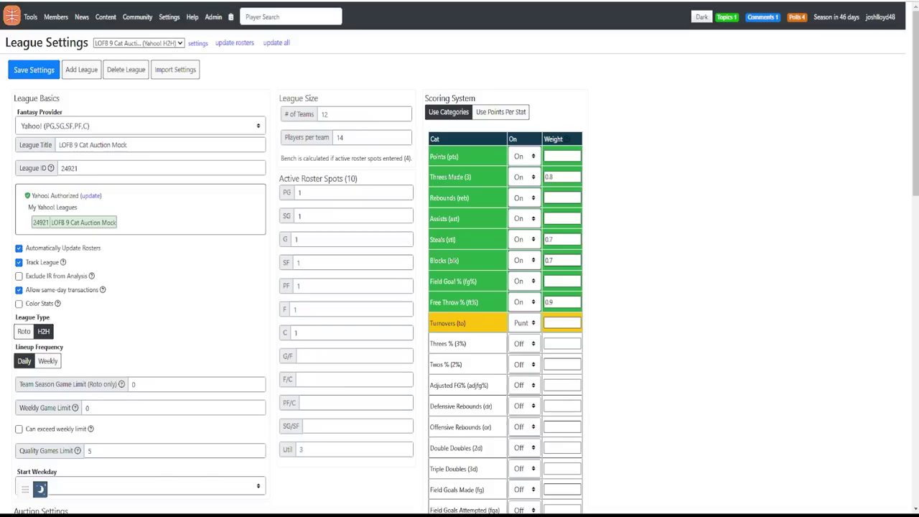
# Step: Add a new league with the copied mock draft number as its League ID, save it and import its Yahoo settings
pyautogui.click(81, 70)
pyautogui.click(81, 69)
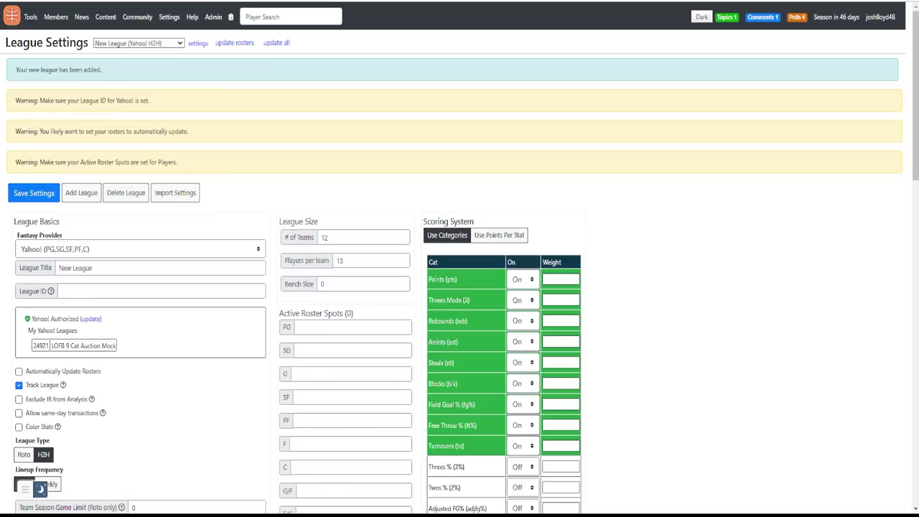
pyautogui.click(161, 291)
pyautogui.hotkey('ctrl', 'v')
pyautogui.click(33, 192)
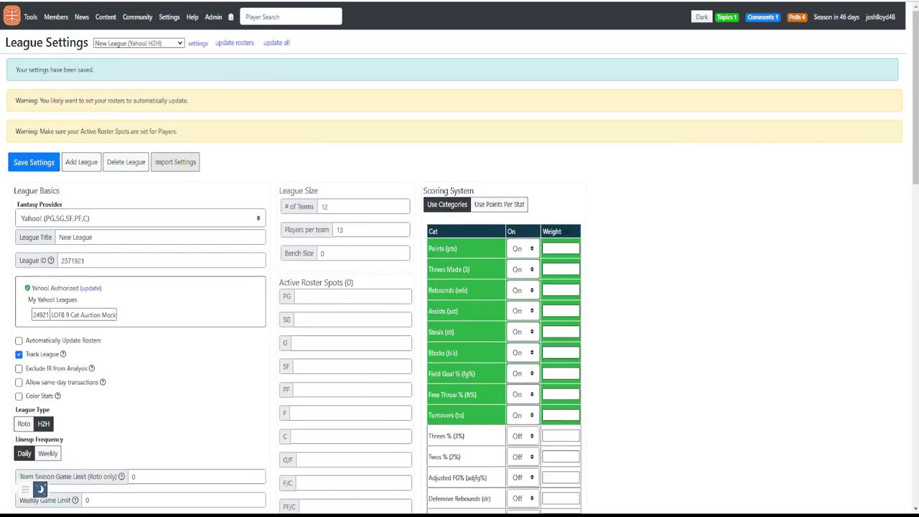
pyautogui.click(175, 162)
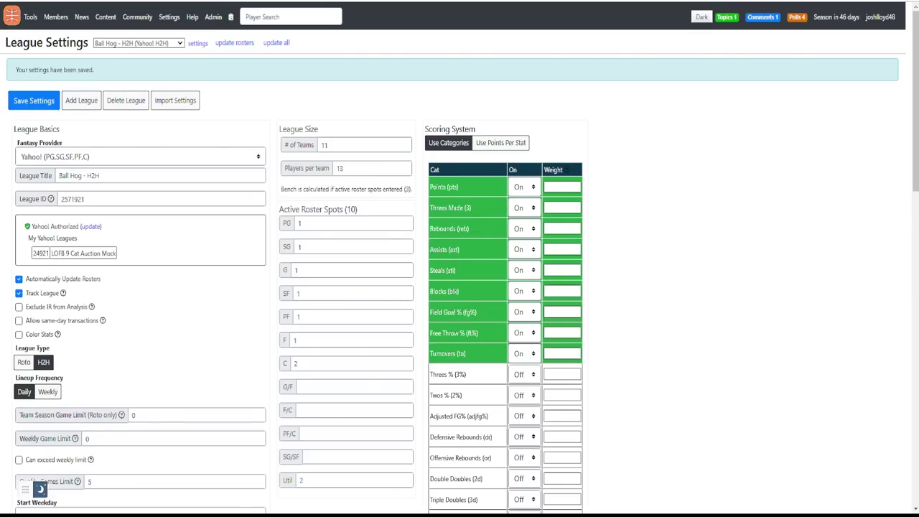
# Step: Set the imported league's number of teams to 14 and its Turnovers category to Punt
pyautogui.hotkey('ctrl', 'Tab')
pyautogui.doubleClick(324, 144)
pyautogui.write('14')
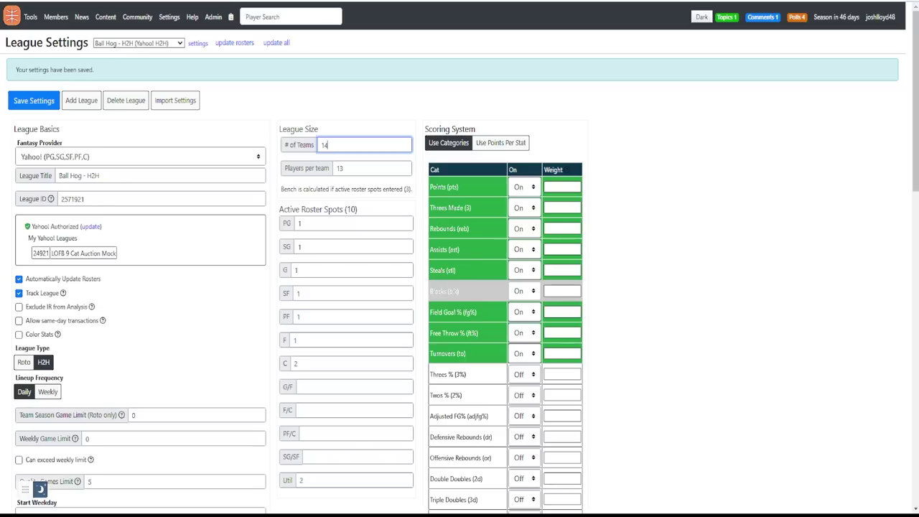
pyautogui.click(523, 353)
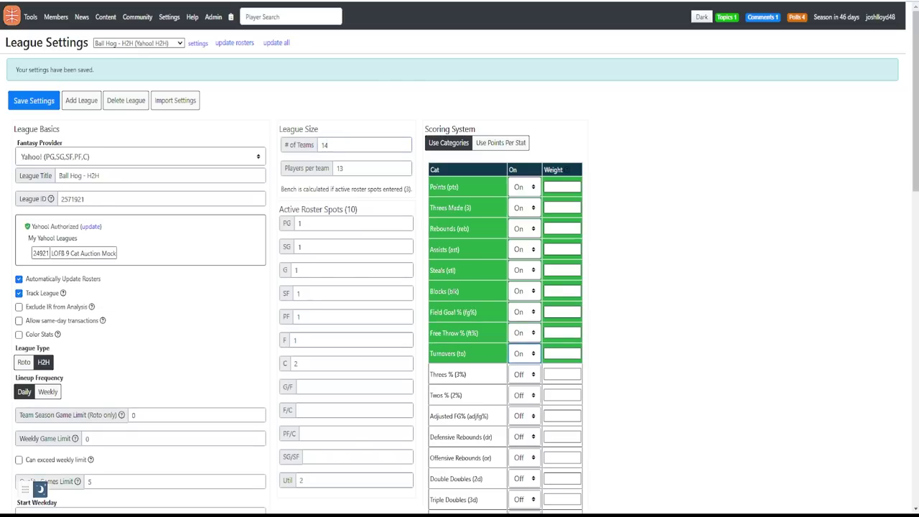
pyautogui.click(524, 381)
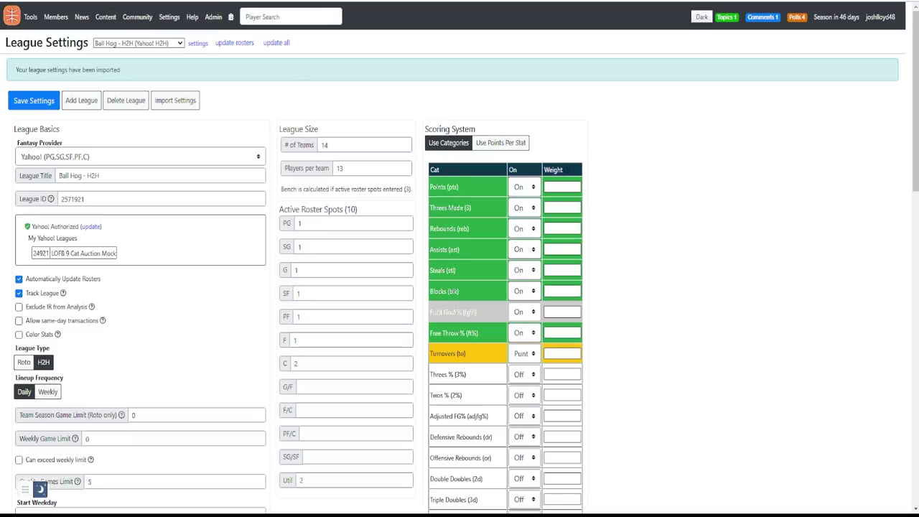
# Step: Weight Free Throw % at .9, Blocks and Steals at .7 and Threes Made at .8, and save the league settings
pyautogui.click(562, 332)
pyautogui.write('.9')
pyautogui.click(562, 291)
pyautogui.write('.7')
pyautogui.click(562, 270)
pyautogui.write('.7')
pyautogui.click(562, 207)
pyautogui.write('.8')
pyautogui.click(34, 101)
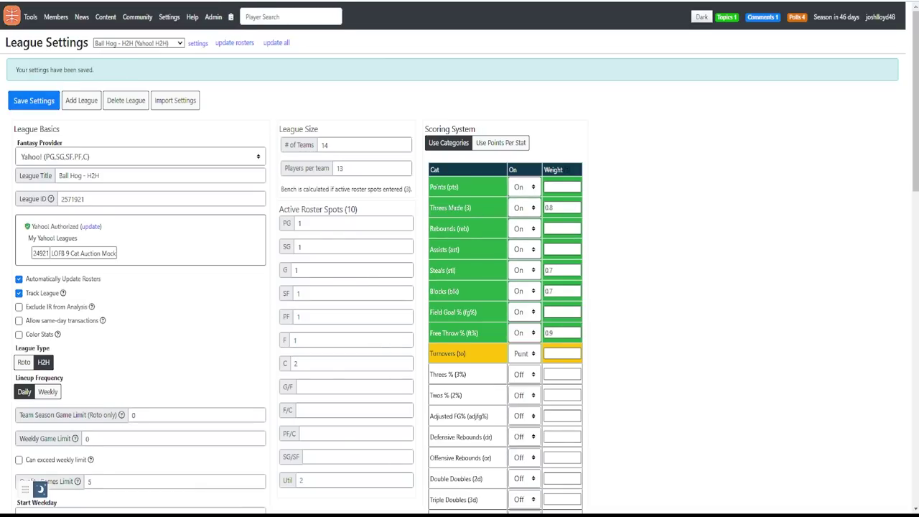
# Step: Check the mock draft lobby on Yahoo and return to the league settings in Basketball Monster
pyautogui.hotkey('ctrl', 'Tab')
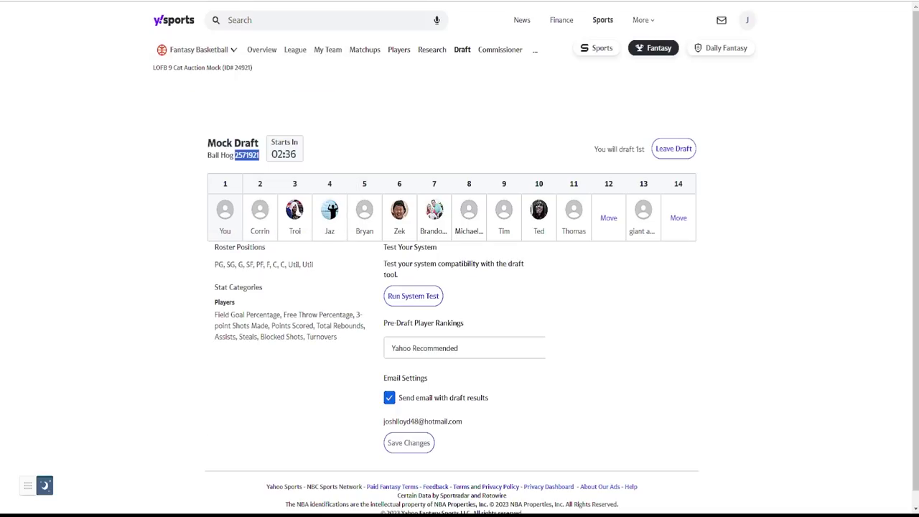
pyautogui.hotkey('alt', 'Tab')
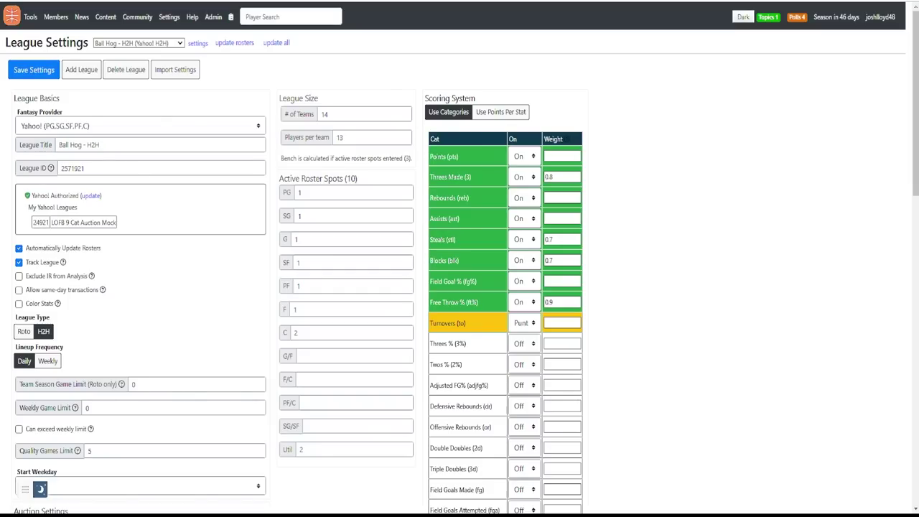
# Step: Open the Draft Tracker for the Ball Hog - H2H league and look over its settings and player list
pyautogui.moveTo(55, 17)
pyautogui.click(63, 46)
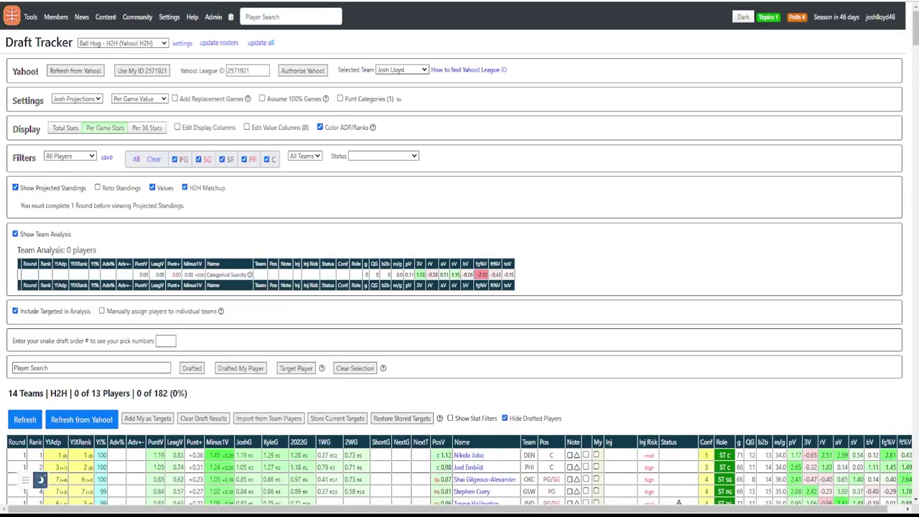
pyautogui.scroll(-1, 40, 480)
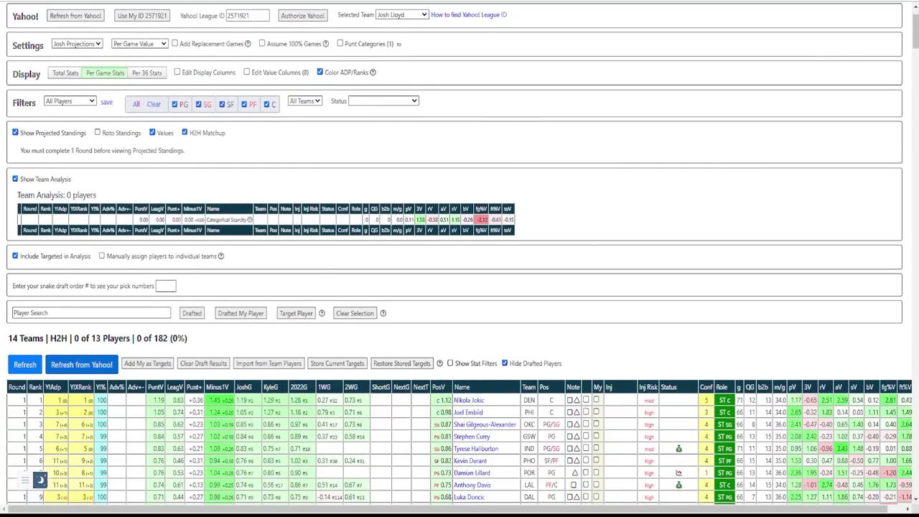
pyautogui.scroll(1, 39, 479)
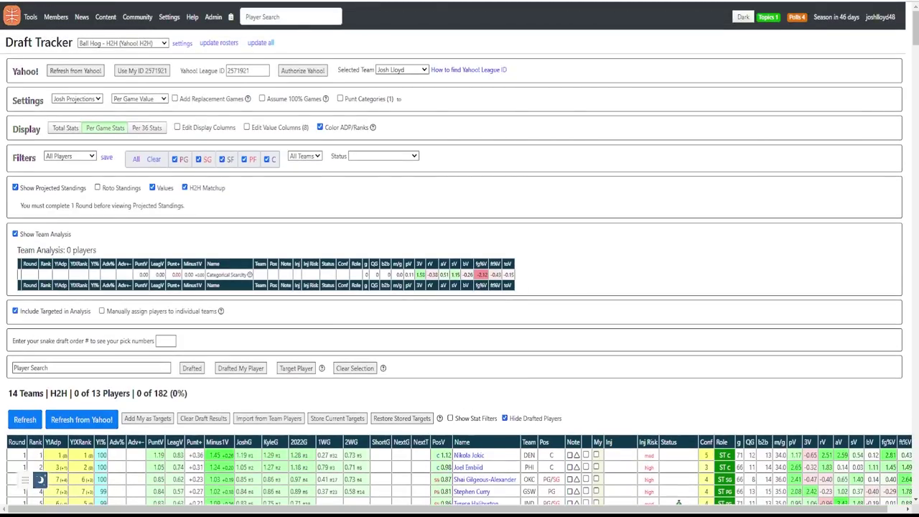
# Step: Set the snake draft order number to 1, refresh the tracker and check the punt category weights
pyautogui.click(165, 341)
pyautogui.write('1')
pyautogui.click(24, 420)
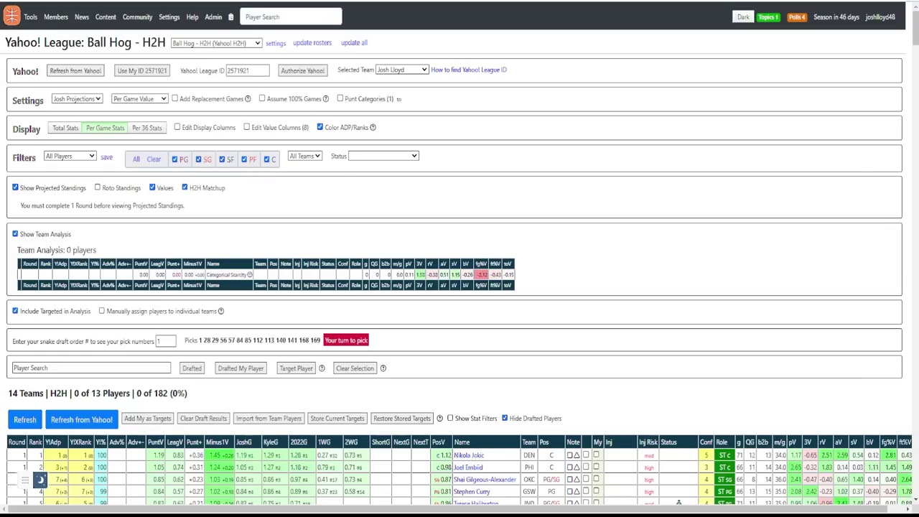
pyautogui.click(340, 99)
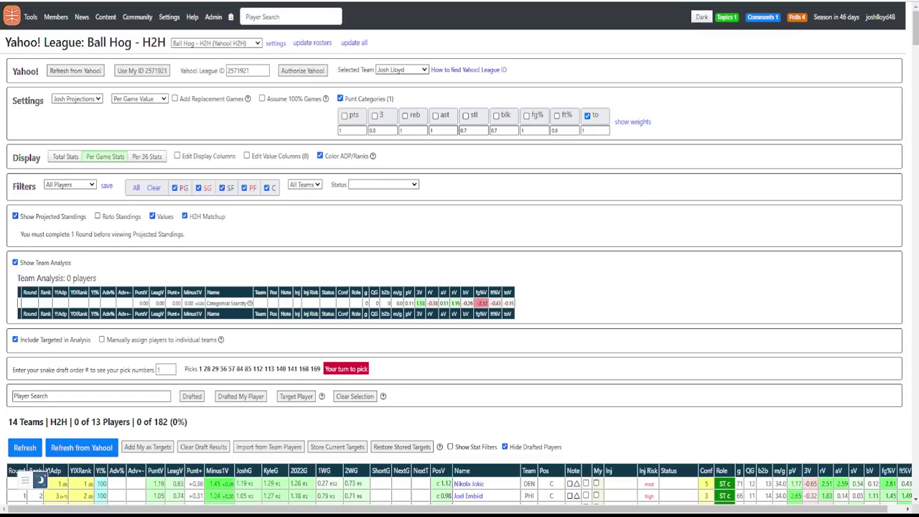
pyautogui.click(341, 99)
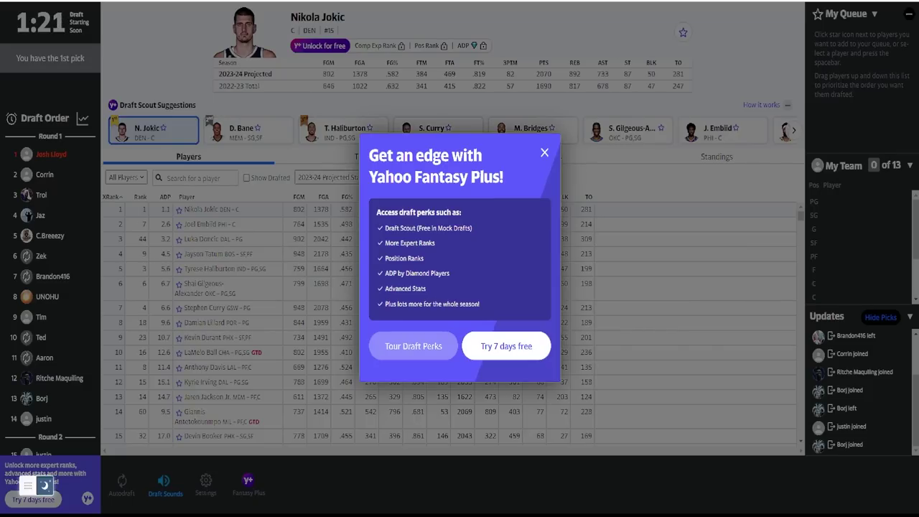
# Step: In the Yahoo draft room, dismiss the Fantasy Plus offer and turn off the draft sounds, returning to the Draft Tracker
pyautogui.press('Escape')
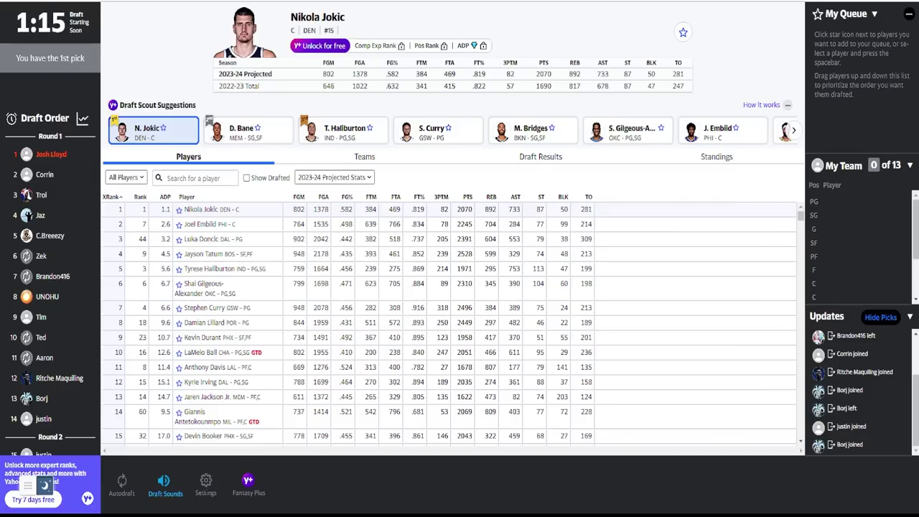
pyautogui.click(164, 483)
pyautogui.hotkey('alt', 'Tab')
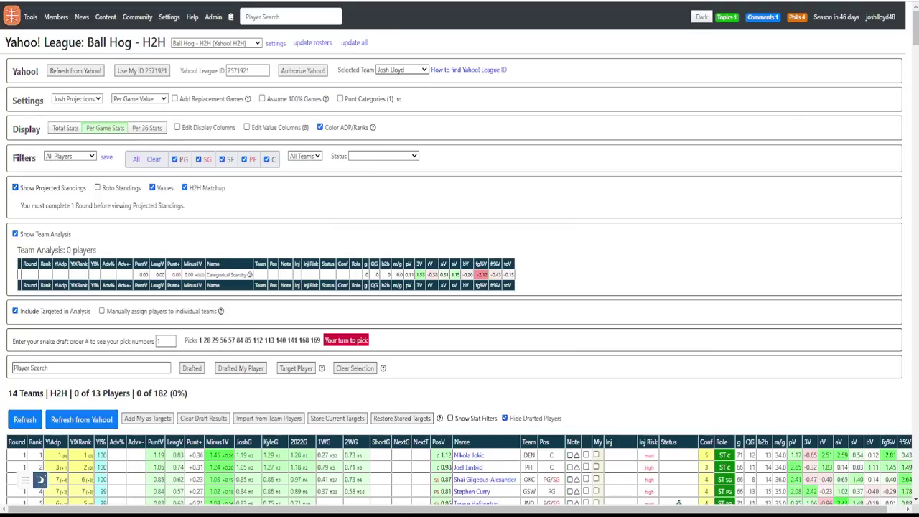
# Step: Order the tracker's player list by Minus1V value and look over the leading players
pyautogui.scroll(-3, 40, 480)
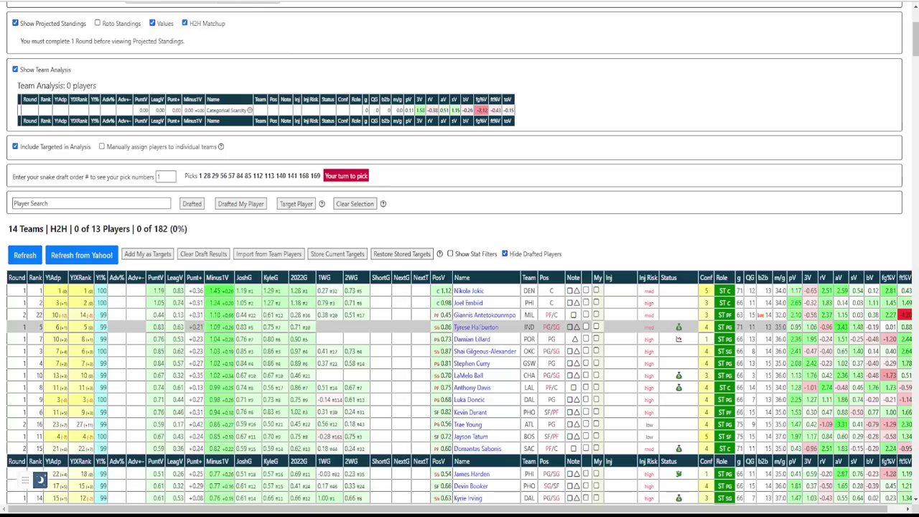
pyautogui.scroll(-1, 473, 399)
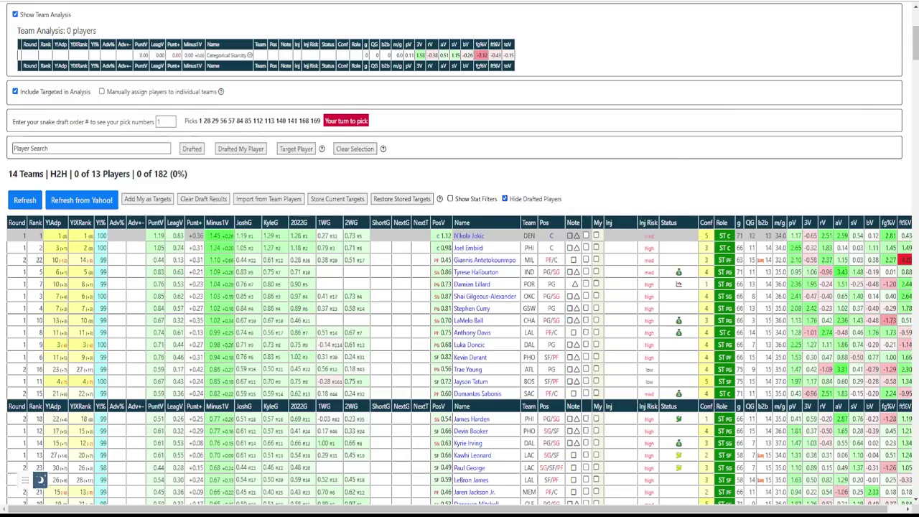
# Step: Try marking Nikola Jokic as an own player and as drafted, clearing each mark again
pyautogui.click(596, 235)
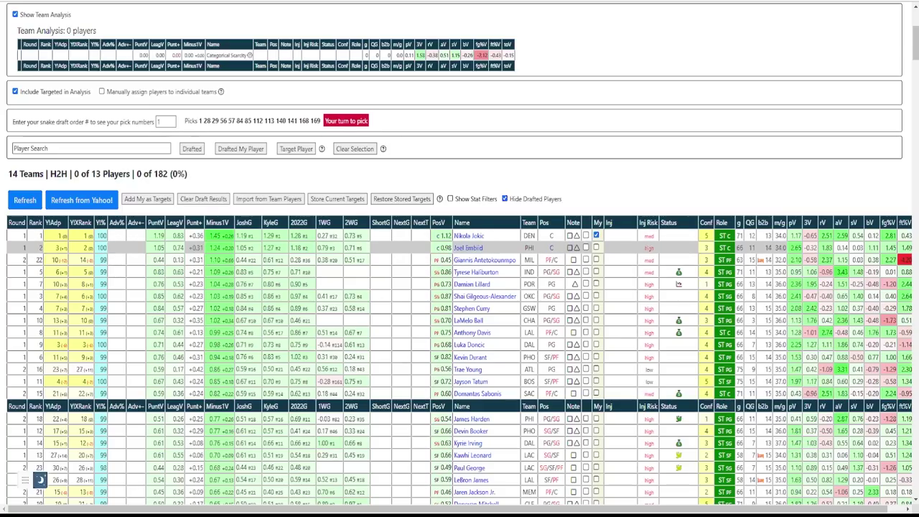
pyautogui.click(595, 236)
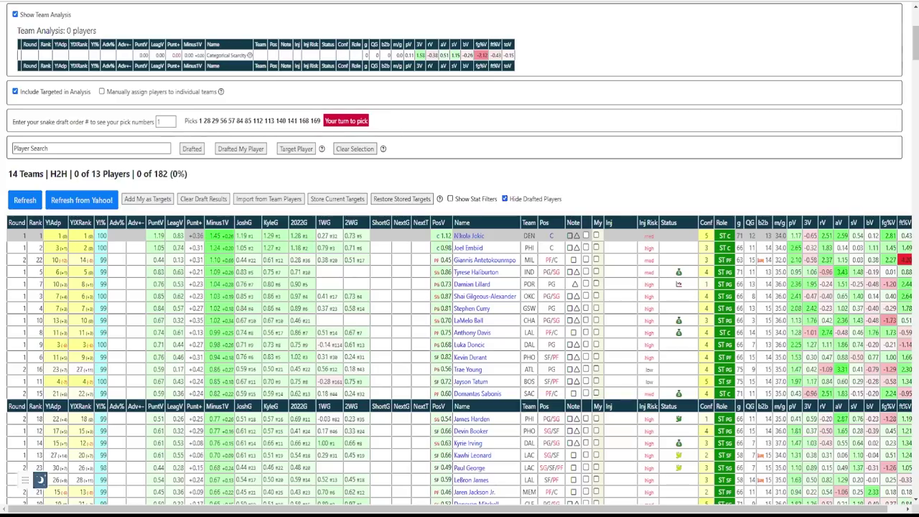
pyautogui.click(586, 236)
pyautogui.click(586, 235)
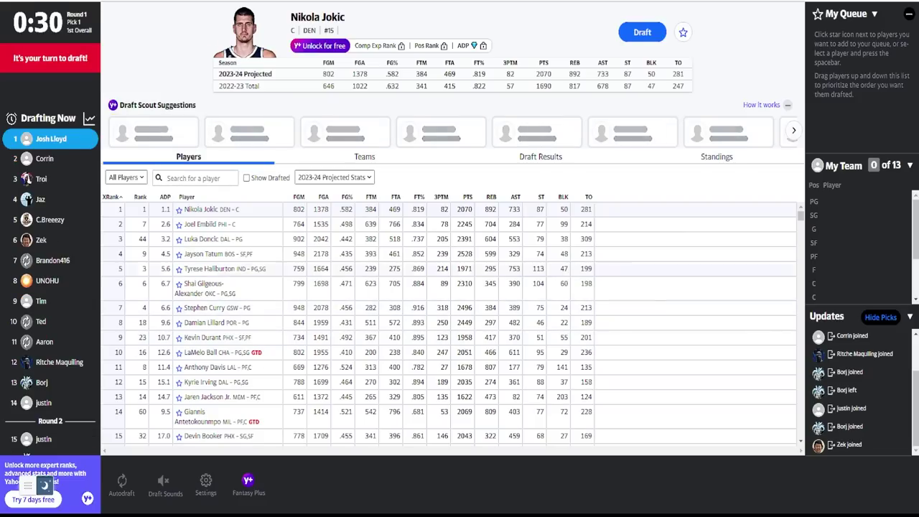
# Step: Draft Nikola Jokic with the first overall pick in the Yahoo draft room and refresh the tracker's results from Yahoo
pyautogui.click(642, 32)
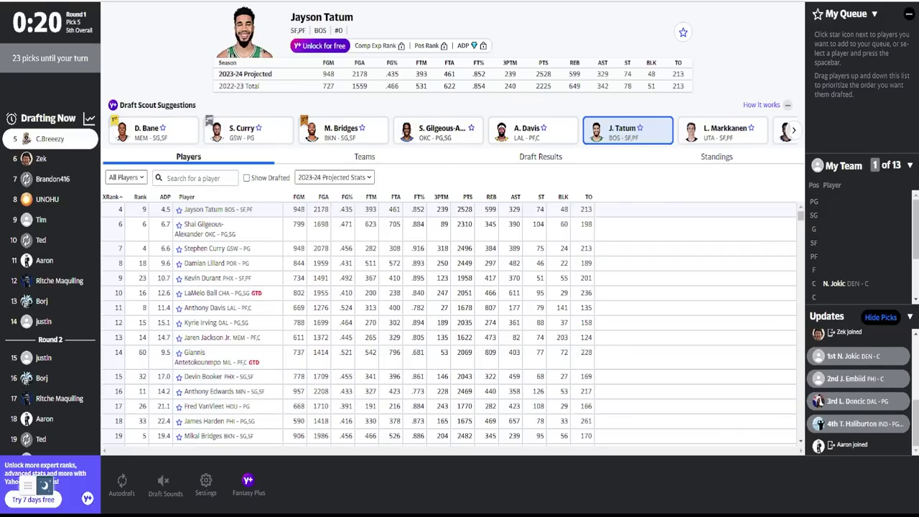
pyautogui.hotkey('ctrl', 'Tab')
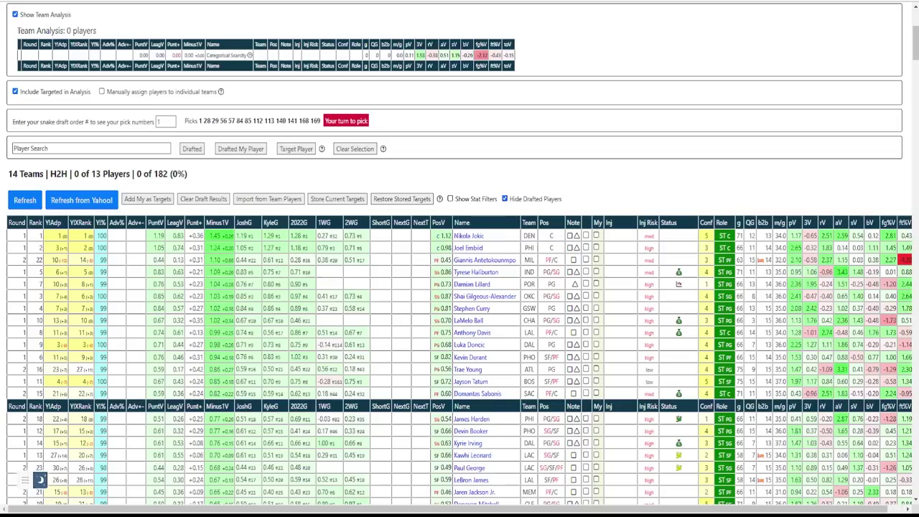
pyautogui.scroll(3, 39, 480)
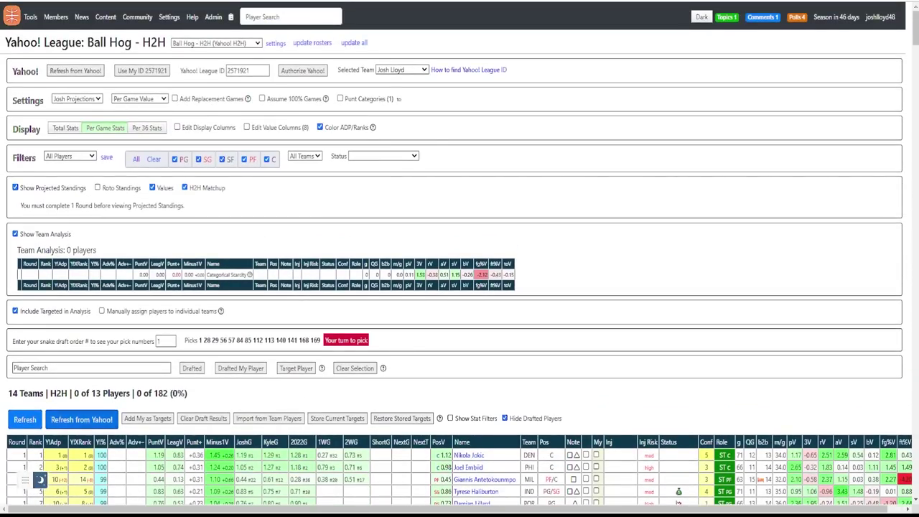
pyautogui.click(82, 419)
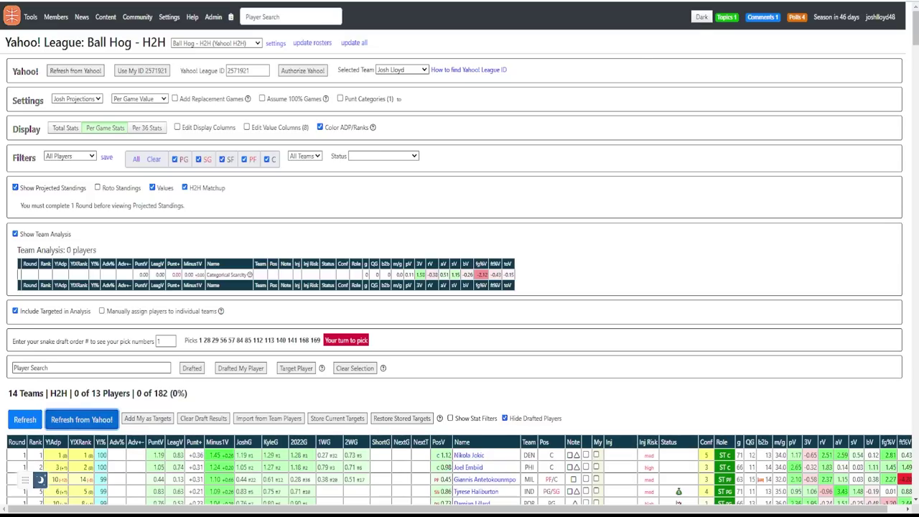
pyautogui.press('Return')
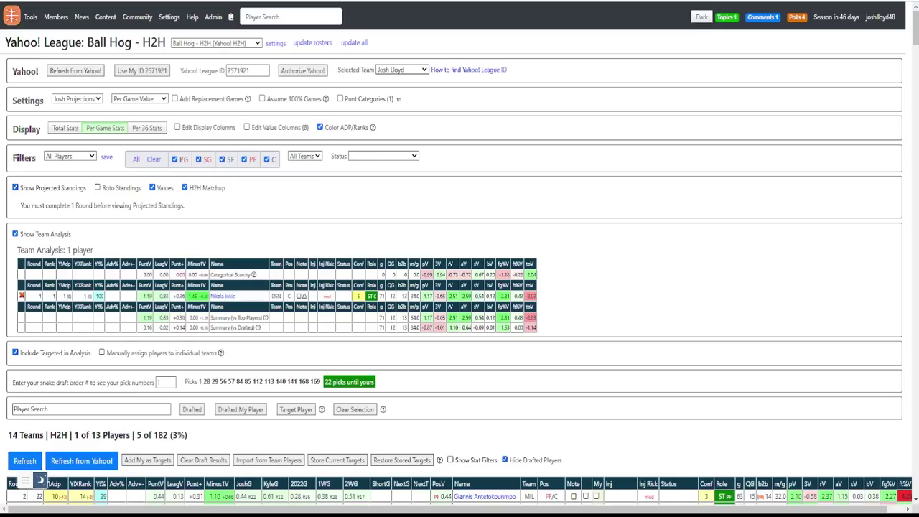
# Step: Check the draft's progress in the Yahoo draft room and update the tracker with the latest Yahoo picks
pyautogui.scroll(-3, 40, 480)
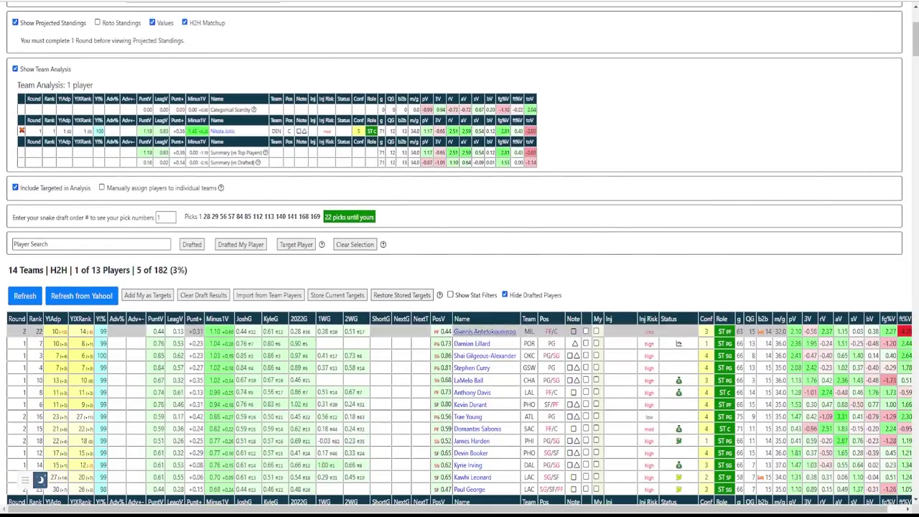
pyautogui.click(81, 295)
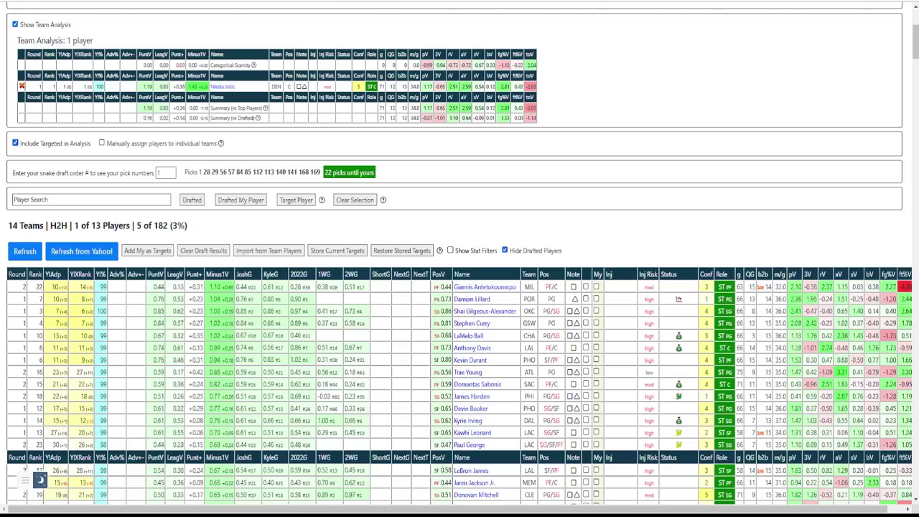
pyautogui.hotkey('alt', 'Tab')
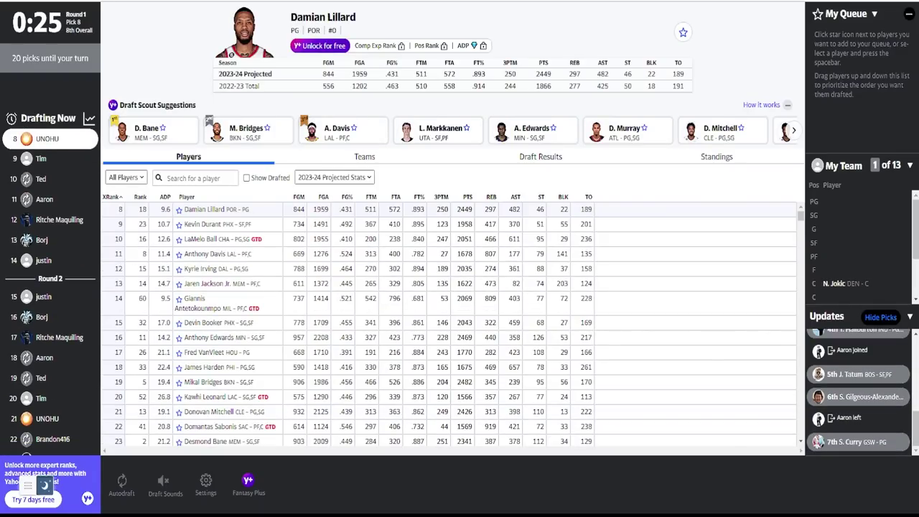
pyautogui.hotkey('ctrl', 'Tab')
pyautogui.click(81, 251)
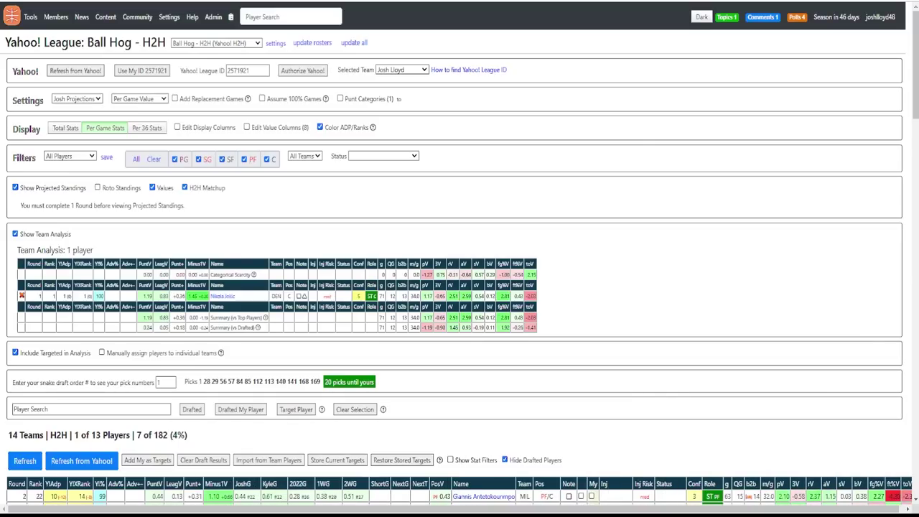
# Step: Review the team analysis and available players in the tracker and check the current pick in the Yahoo draft room
pyautogui.scroll(-3, 522, 388)
pyautogui.scroll(2, 522, 279)
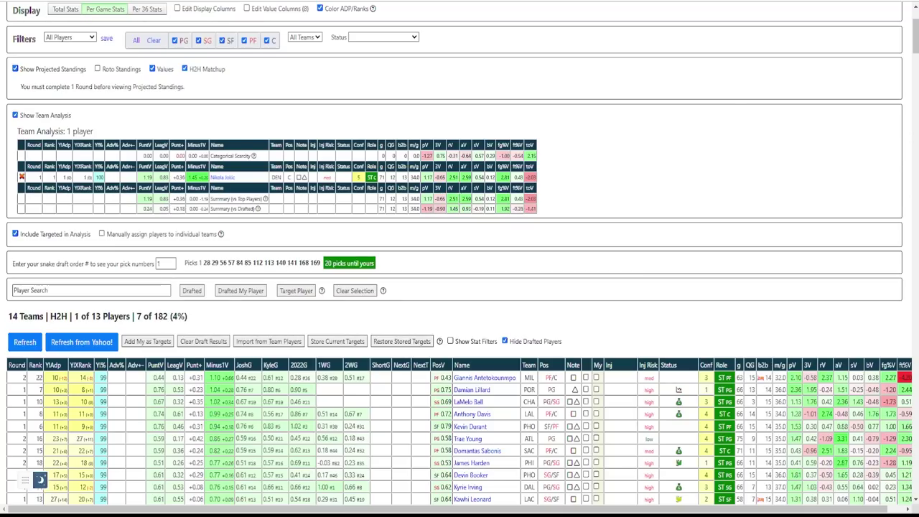
pyautogui.hotkey('alt', 'Tab')
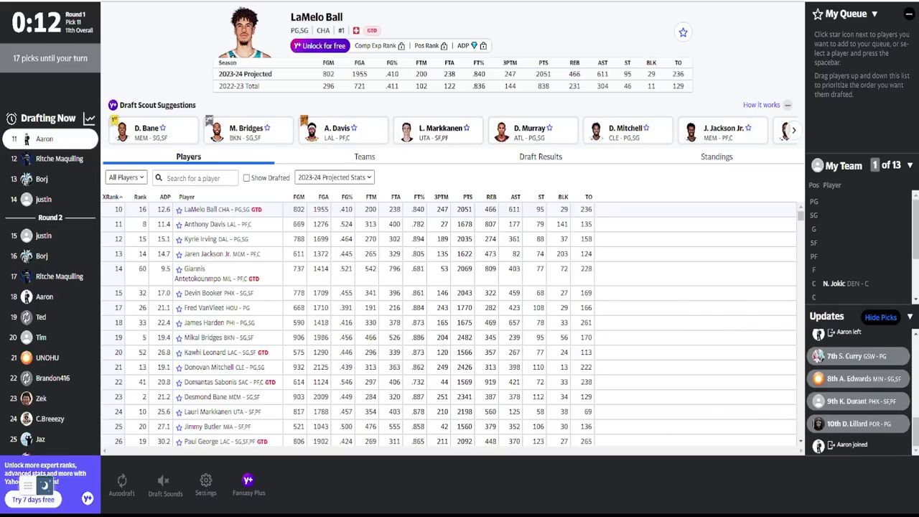
pyautogui.hotkey('alt', 'Tab')
# Step: Change the tracker's display columns to hide Positional Value and show Dynamic Value
pyautogui.scroll(2, 459, 258)
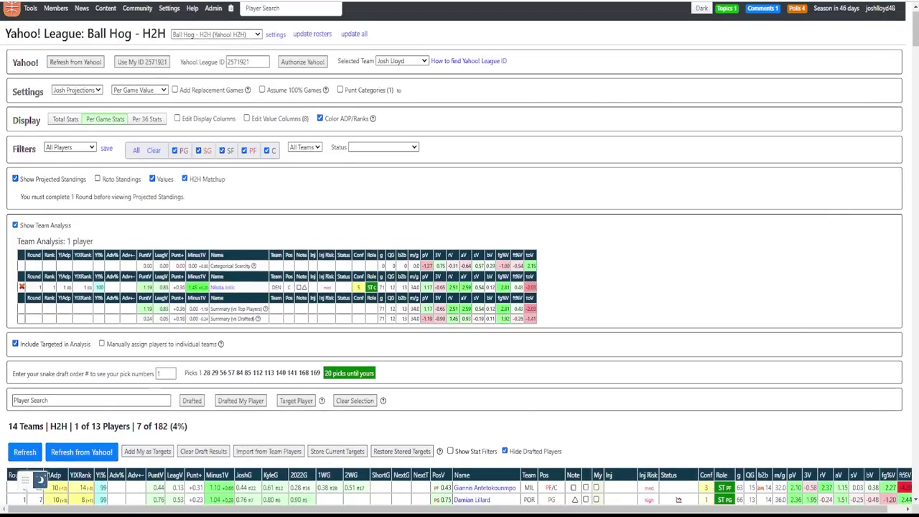
pyautogui.click(178, 118)
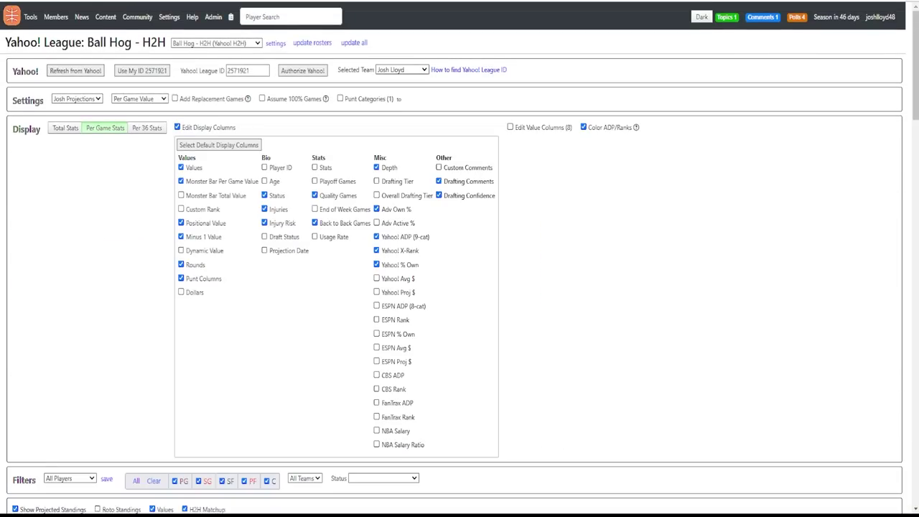
pyautogui.scroll(-1, 40, 479)
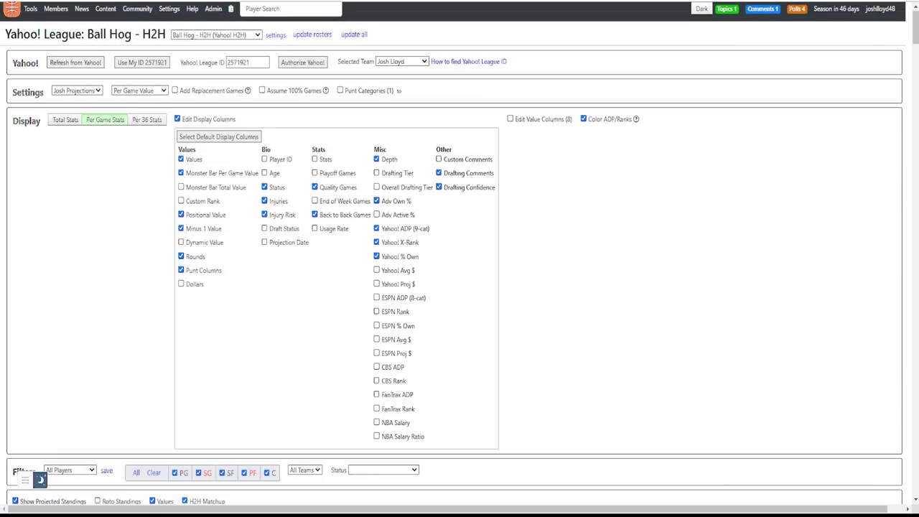
pyautogui.click(181, 214)
pyautogui.click(181, 242)
pyautogui.click(177, 118)
pyautogui.scroll(-1, 460, 258)
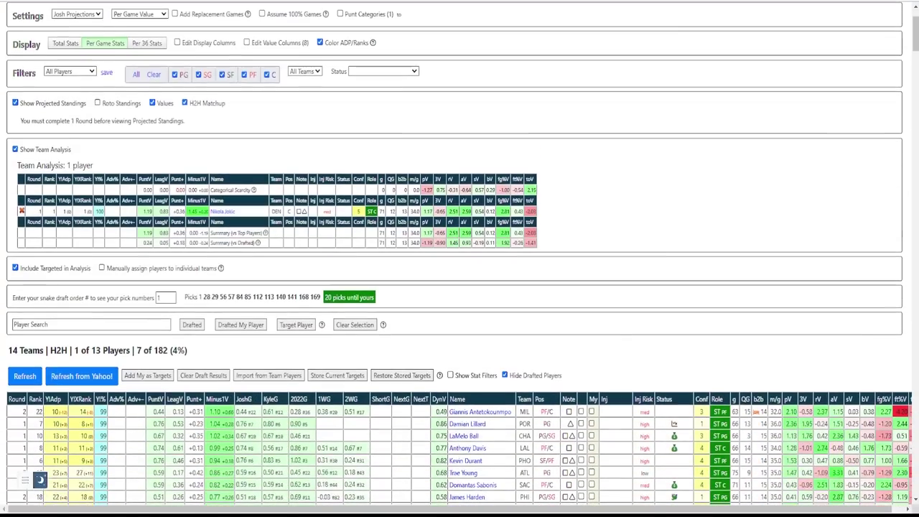
# Step: Review the available players with their Dynamic Value and check how far the Yahoo draft has progressed
pyautogui.scroll(-1, 39, 480)
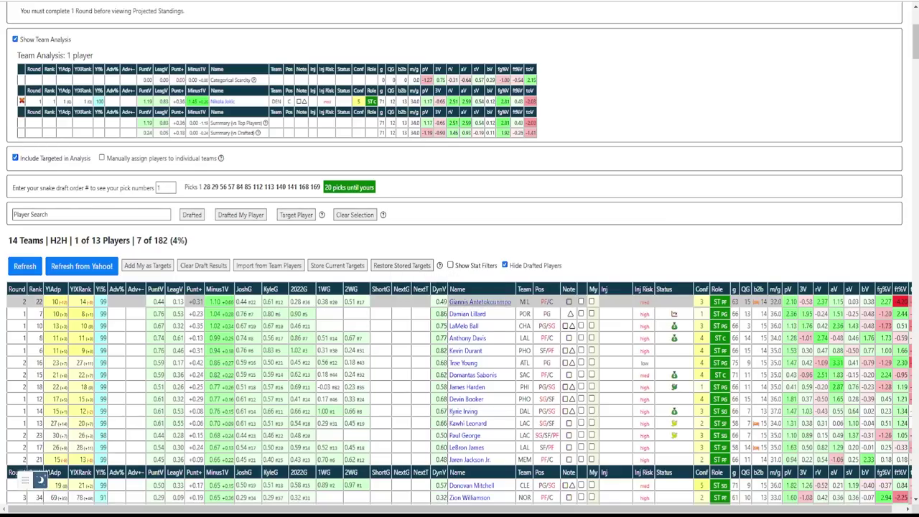
pyautogui.scroll(-1, 40, 480)
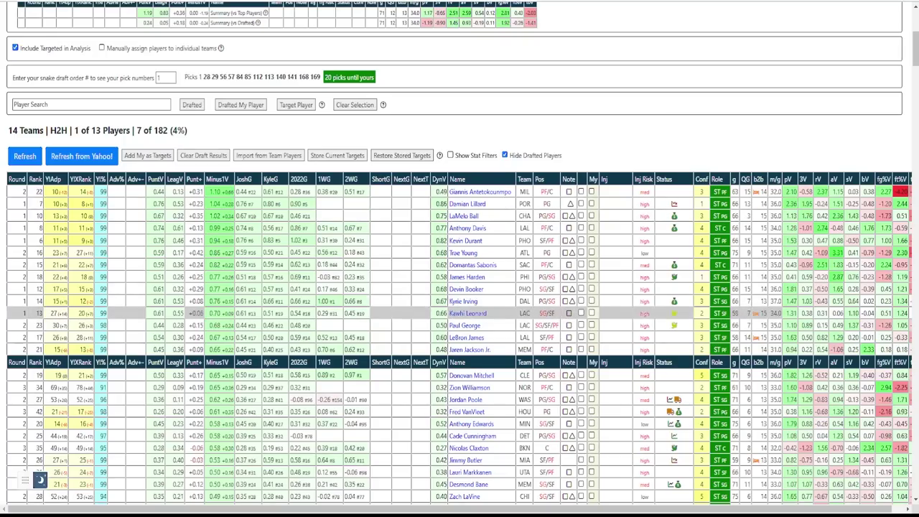
pyautogui.scroll(3, 40, 479)
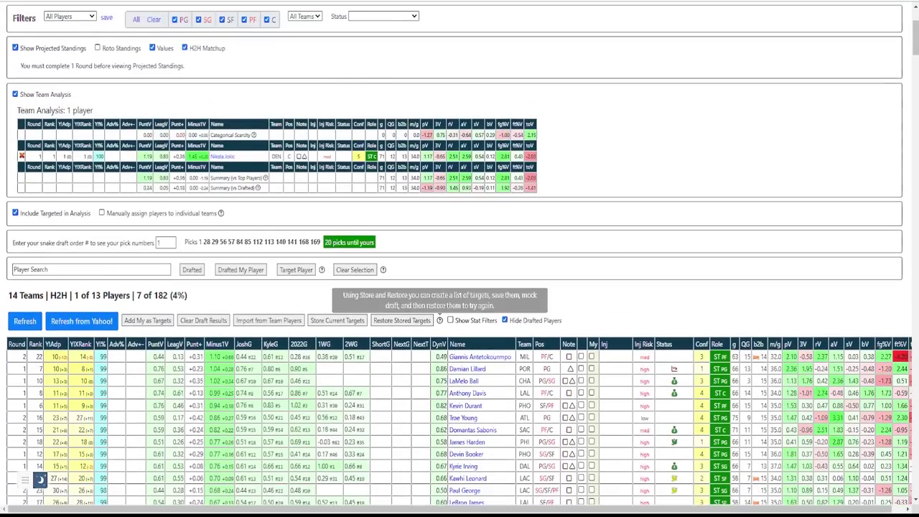
pyautogui.hotkey('alt', 'Tab')
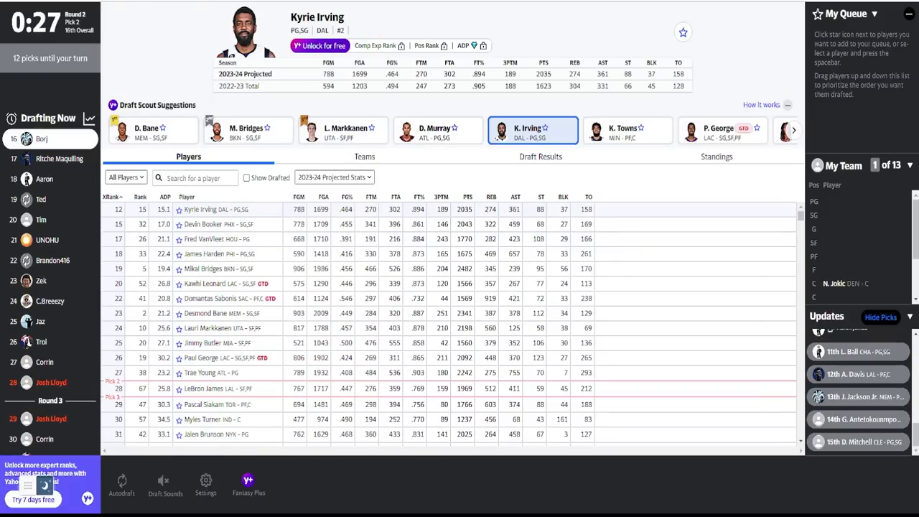
pyautogui.hotkey('alt', 'Tab')
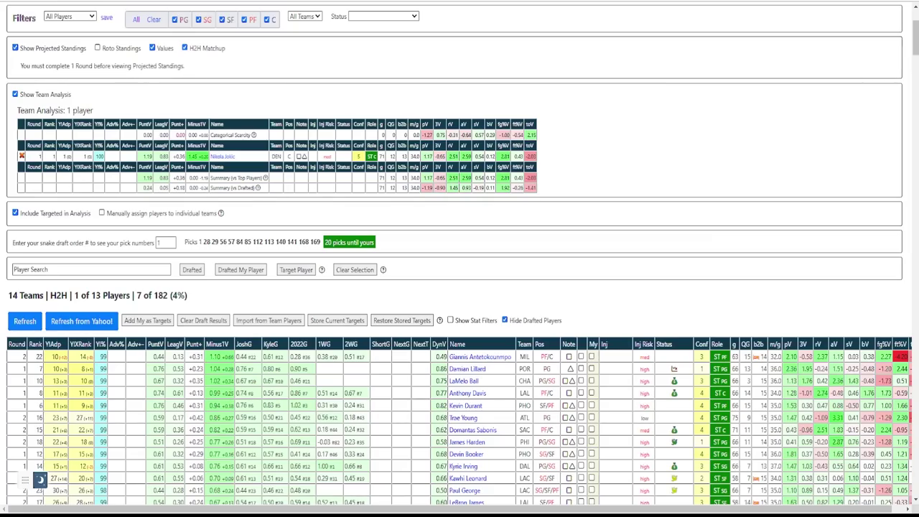
# Step: Refresh the tracker from Yahoo after the first round and examine the projected standings and team analysis
pyautogui.click(81, 321)
pyautogui.scroll(2, 39, 479)
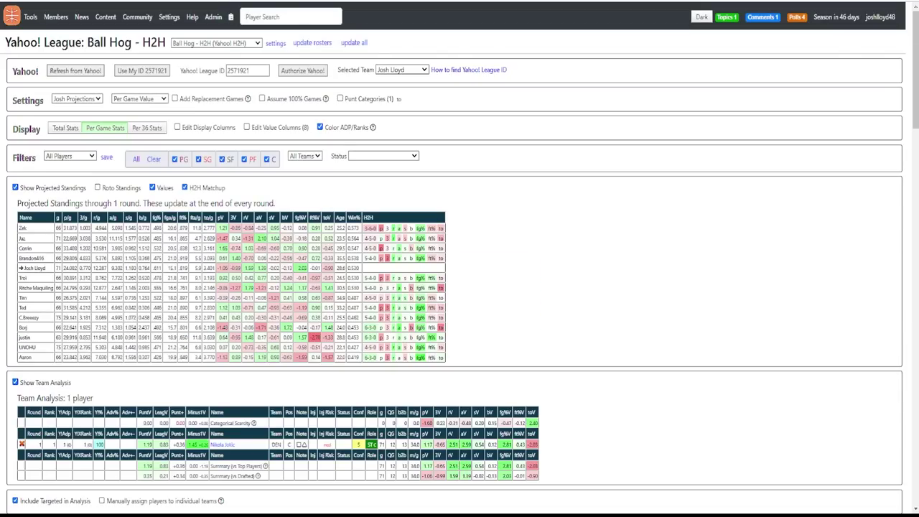
pyautogui.scroll(-2, 40, 479)
pyautogui.scroll(2, 39, 480)
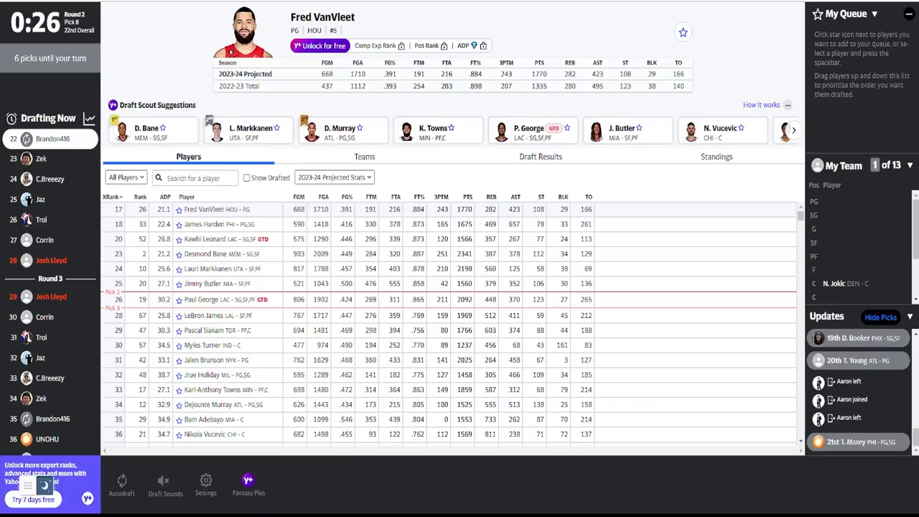
# Step: Check the recent picks and the round-by-round draft results in the Yahoo draft room, ending on the player list
pyautogui.scroll(2, 858, 391)
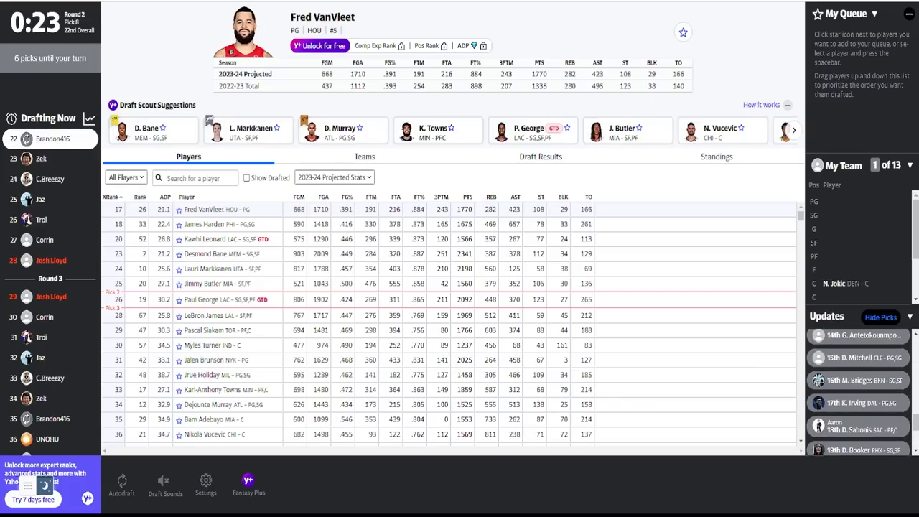
pyautogui.scroll(-2, 858, 391)
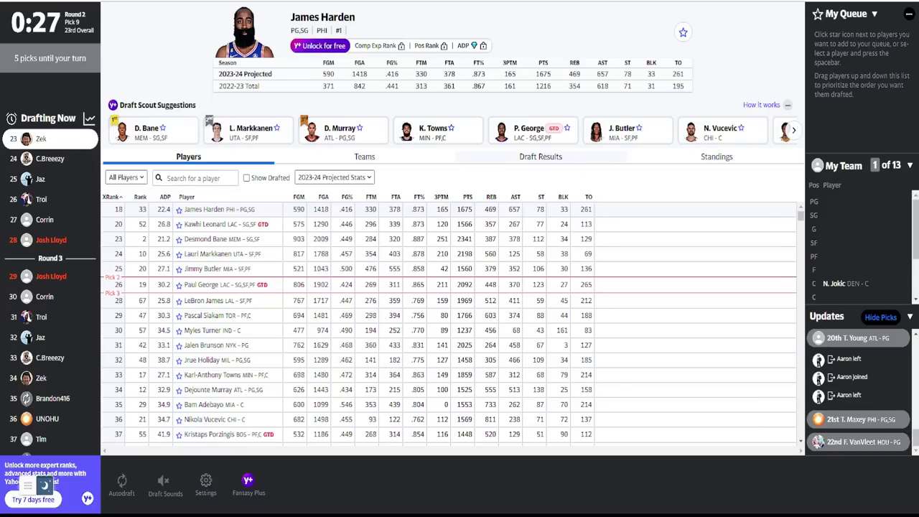
pyautogui.click(540, 156)
pyautogui.scroll(-3, 449, 323)
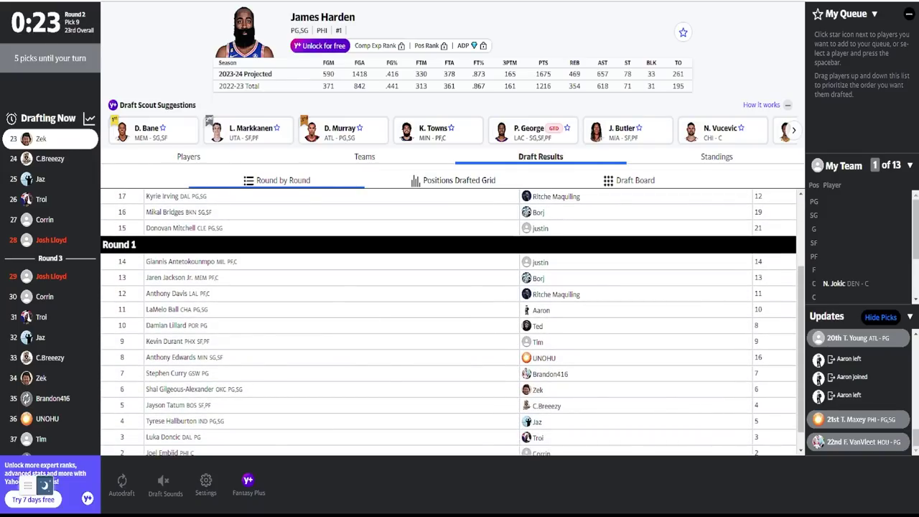
pyautogui.scroll(3, 453, 321)
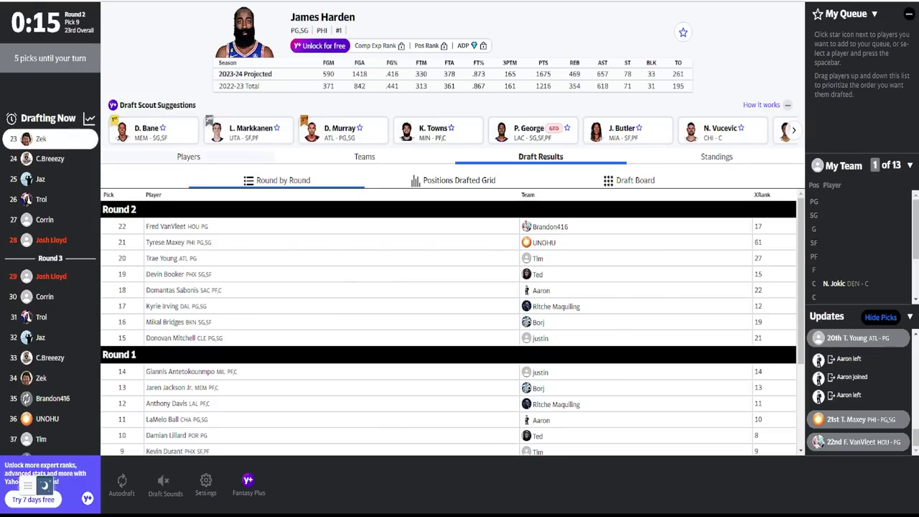
pyautogui.click(188, 156)
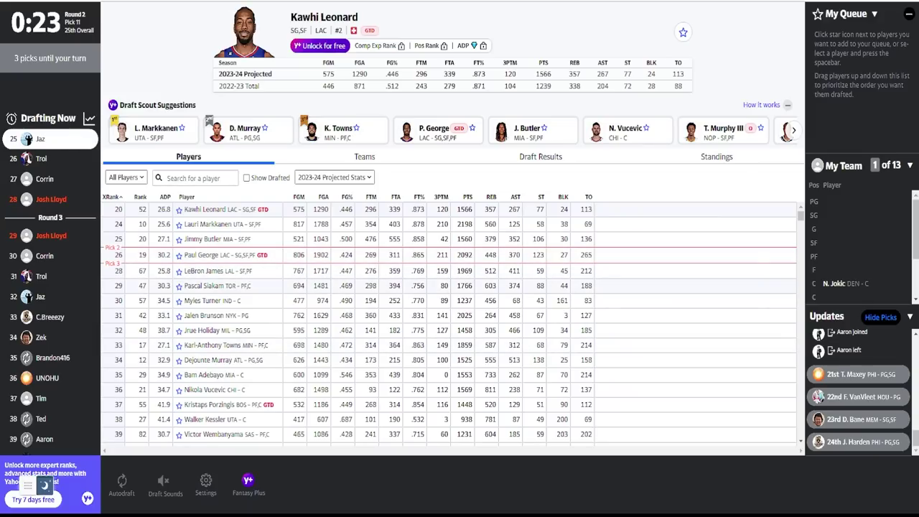
# Step: Switch to Basketball Monster's Draft Tracker, refresh it from Yahoo, and review the team analysis and available players
pyautogui.hotkey('alt', 'Tab')
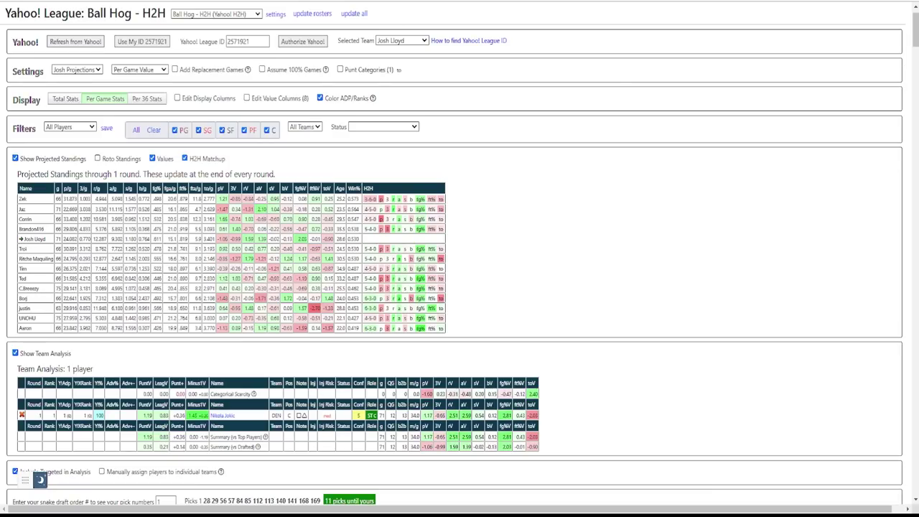
pyautogui.scroll(-3, 459, 288)
pyautogui.click(81, 360)
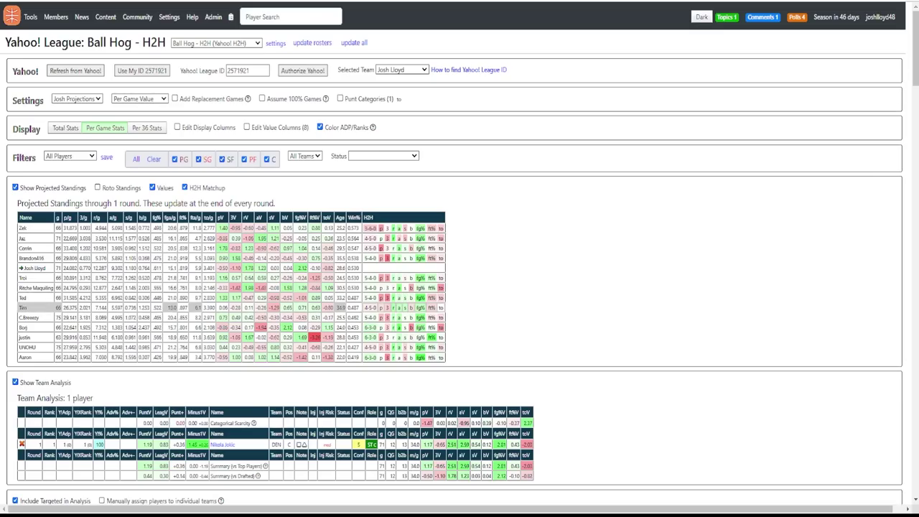
pyautogui.scroll(-10, 39, 479)
pyautogui.scroll(-3, 40, 480)
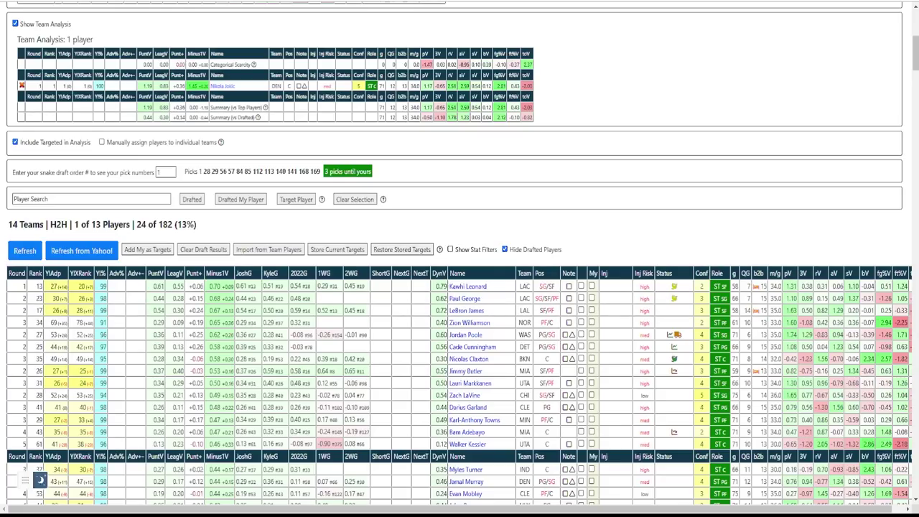
# Step: Check the current pick in the Yahoo draft room and refresh the tracker's available players from Yahoo before choosing
pyautogui.hotkey('ctrl', 'Tab')
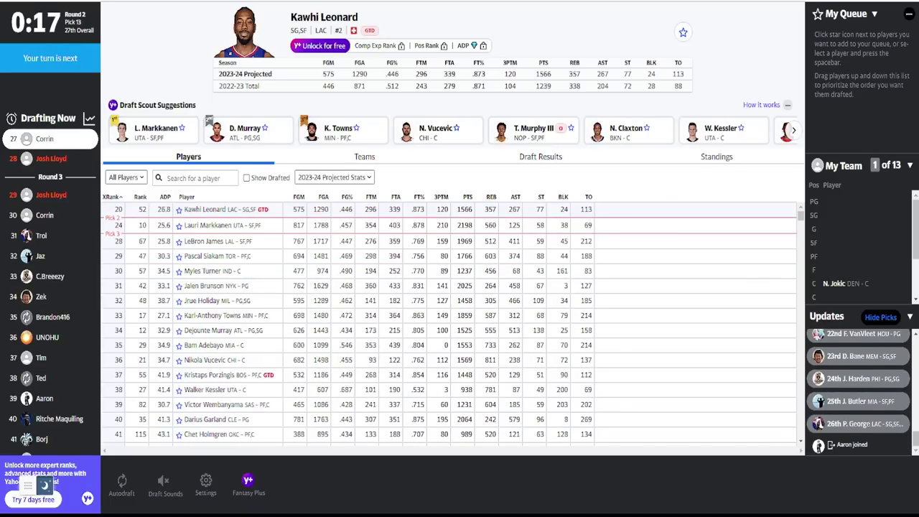
pyautogui.hotkey('alt', 'Tab')
pyautogui.click(81, 250)
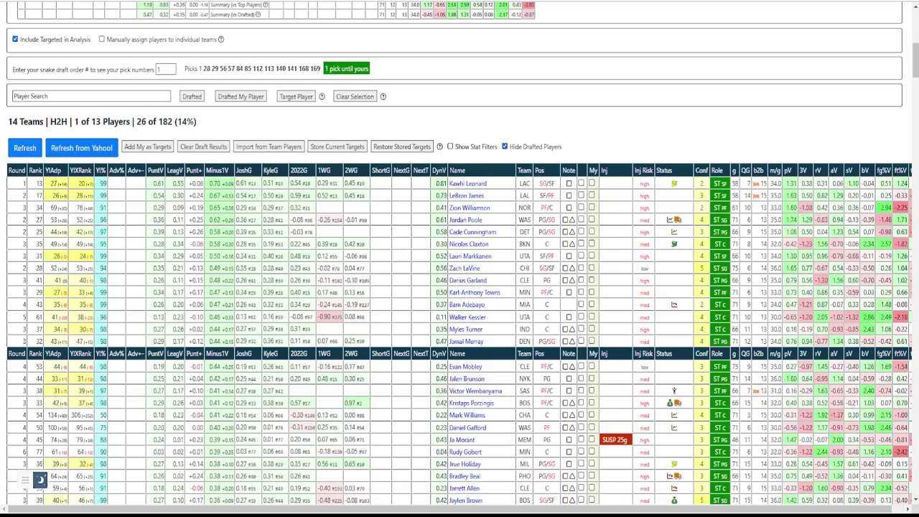
pyautogui.hotkey('alt', 'Tab')
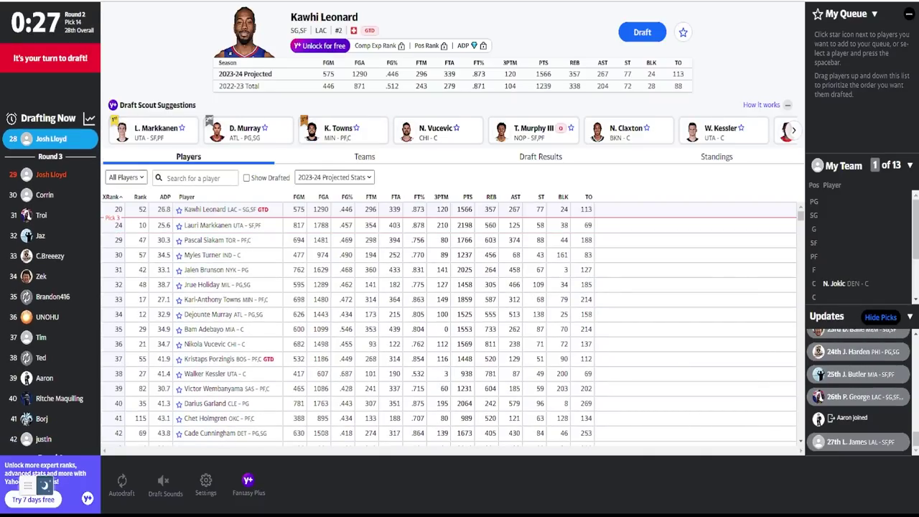
pyautogui.hotkey('alt', 'Tab')
pyautogui.click(81, 148)
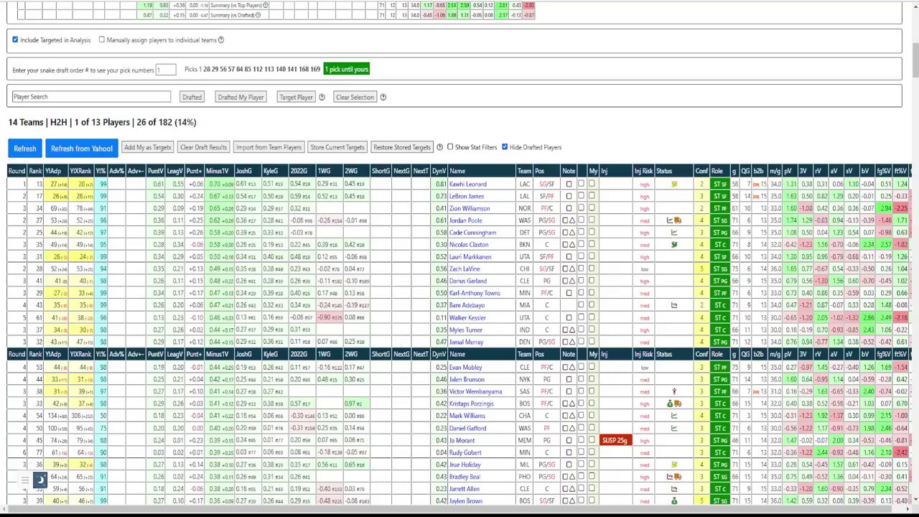
# Step: In the Yahoo draft room, draft Cade Cunningham with the 28th pick and Kawhi Leonard with the 29th
pyautogui.hotkey('alt', 'Tab')
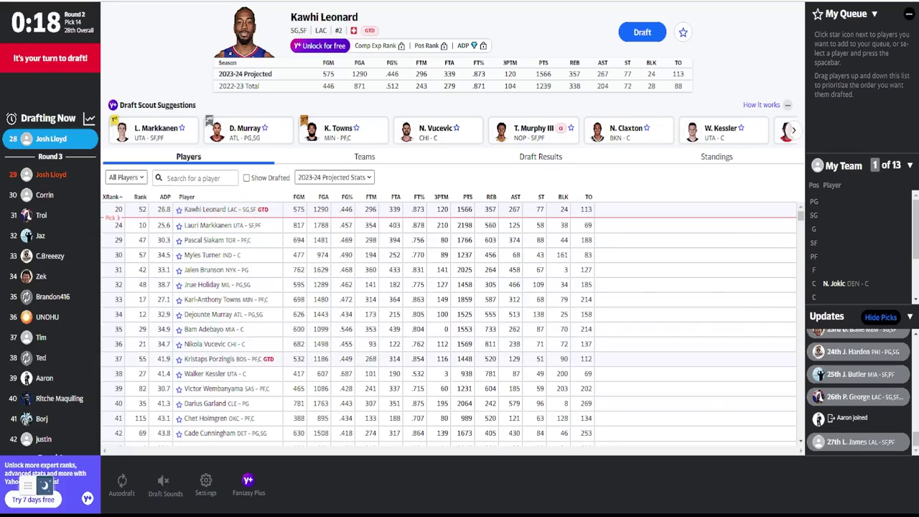
pyautogui.click(224, 433)
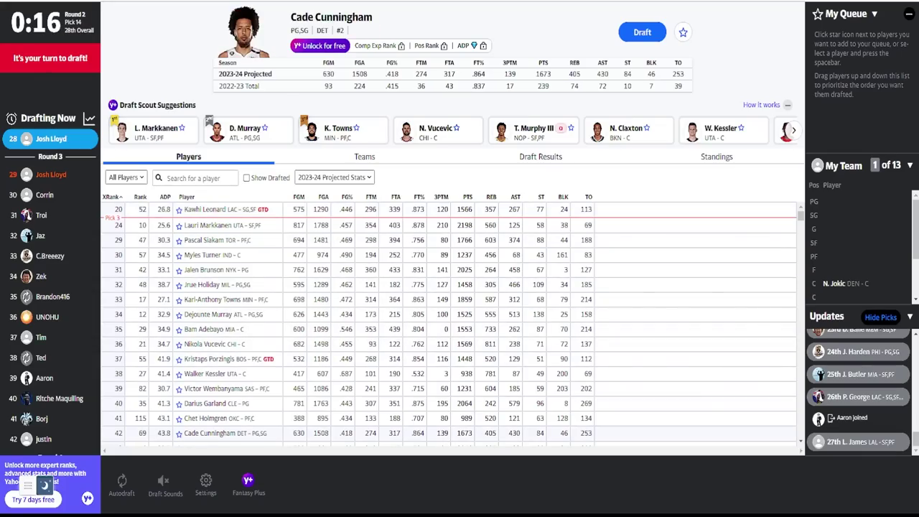
pyautogui.click(642, 32)
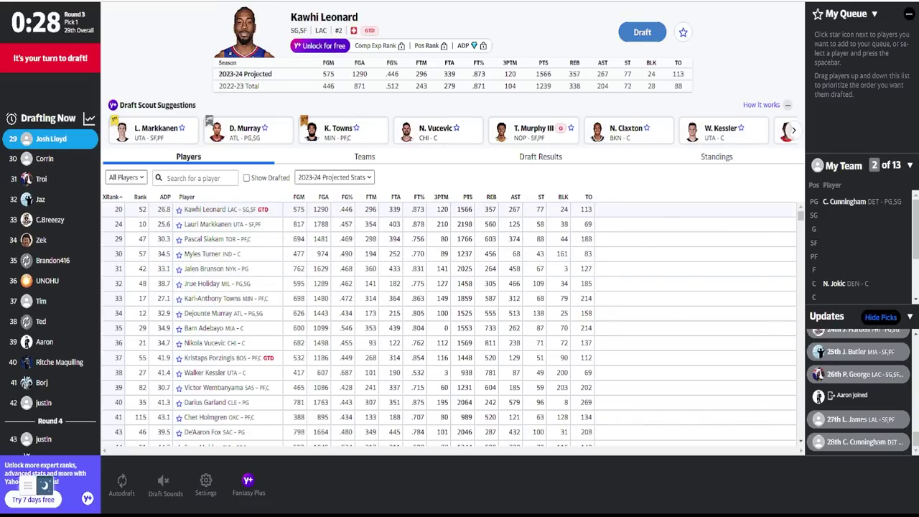
pyautogui.click(641, 32)
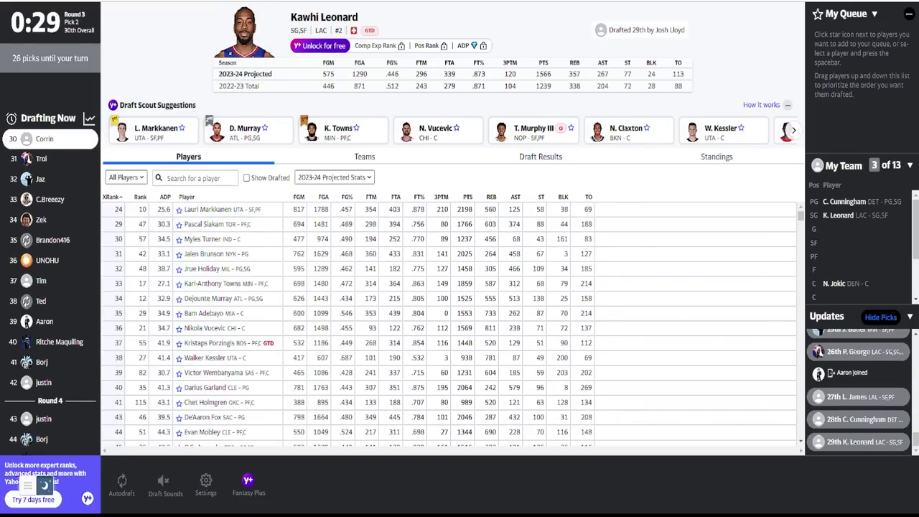
# Step: Refresh the Draft Tracker from Yahoo and examine the two-round projected standings, team analysis and best available players
pyautogui.hotkey('ctrl', 'Tab')
pyautogui.click(81, 148)
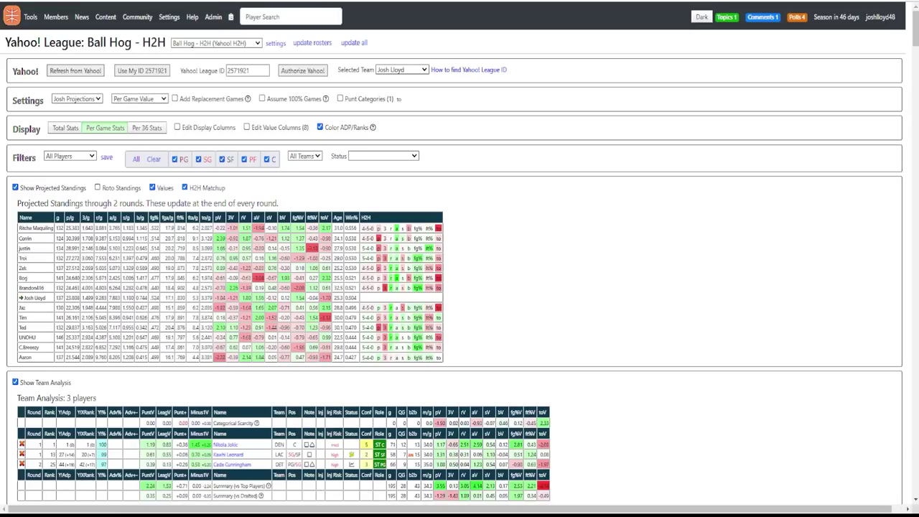
pyautogui.scroll(3, 39, 480)
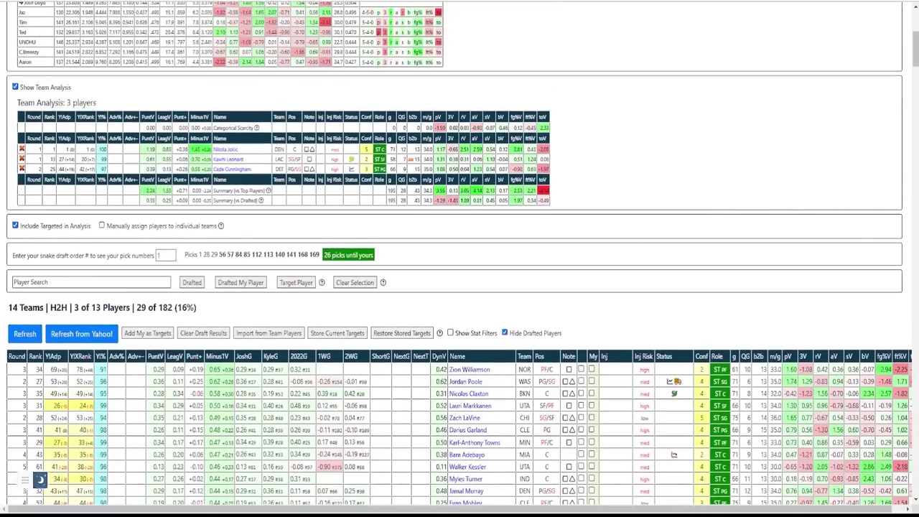
pyautogui.scroll(-1, 40, 480)
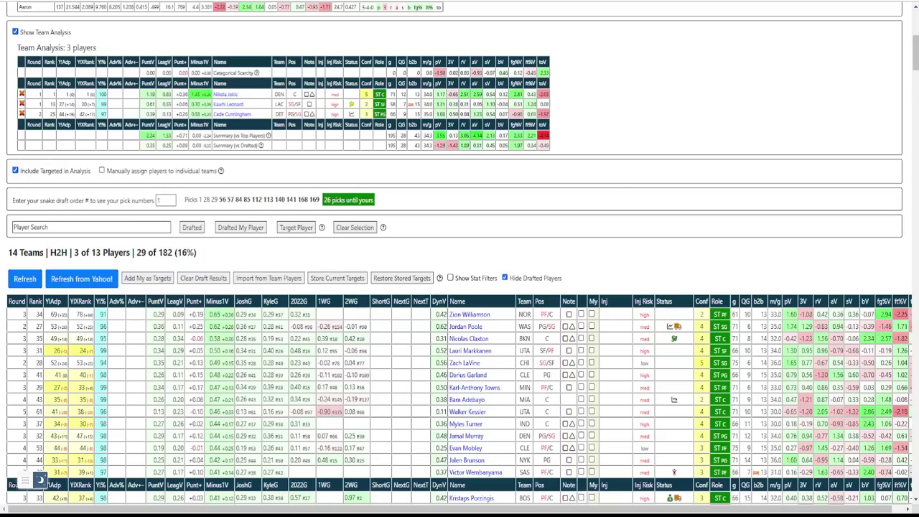
pyautogui.scroll(3, 39, 480)
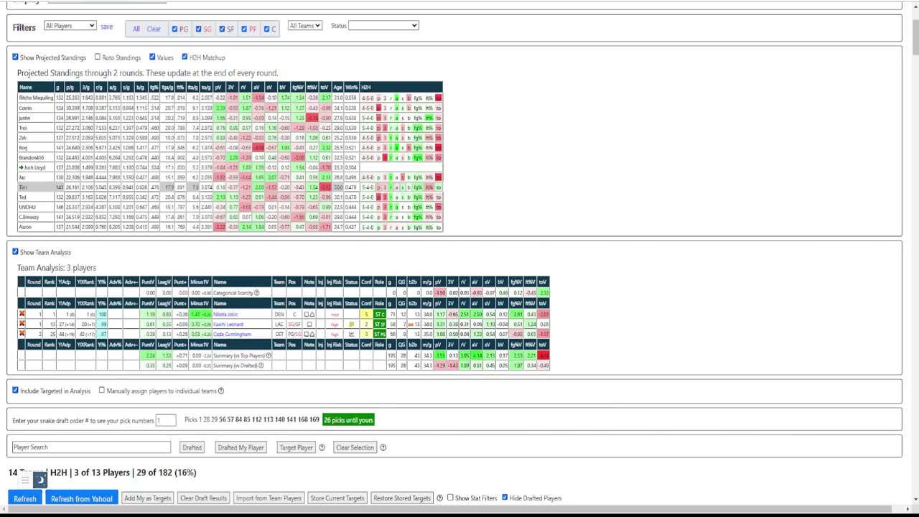
pyautogui.scroll(-3, 40, 480)
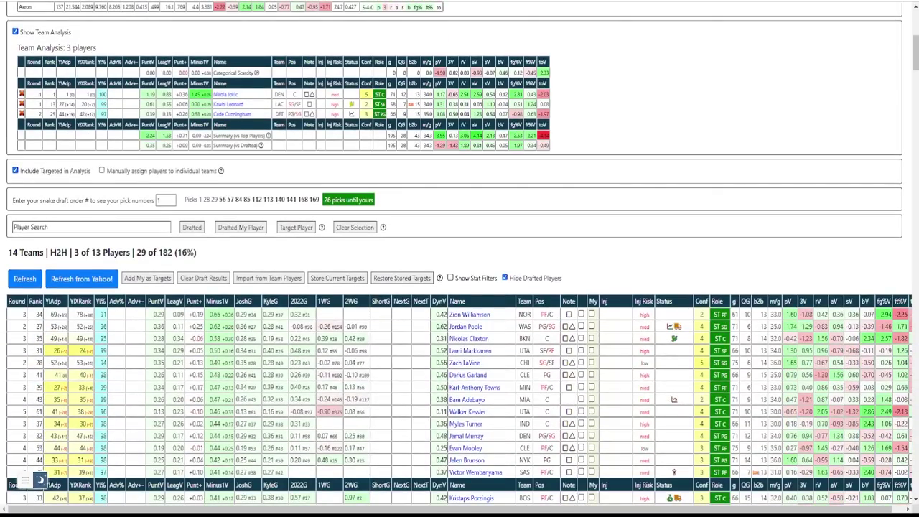
pyautogui.hotkey('alt', 'Tab')
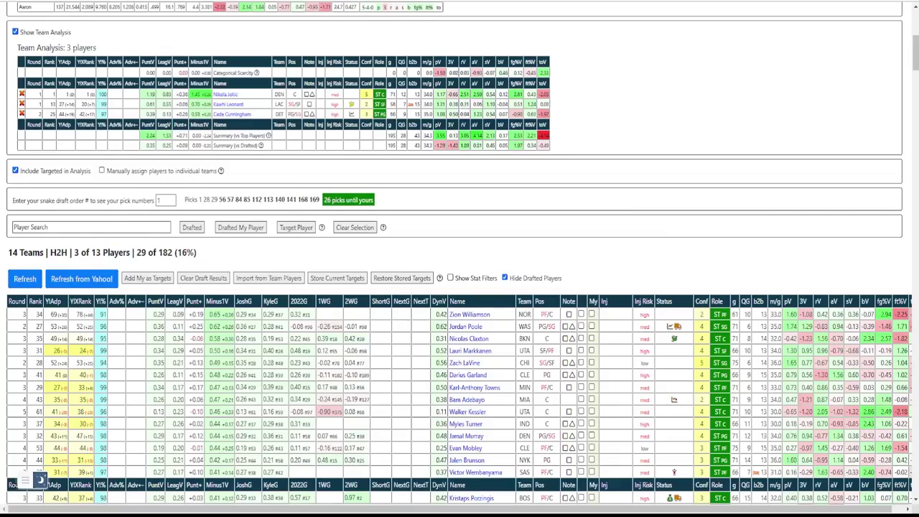
# Step: Open Basketball Monster's Trade Analysis tool and add Giannis Antetokounmpo to the players given
pyautogui.scroll(5, 459, 287)
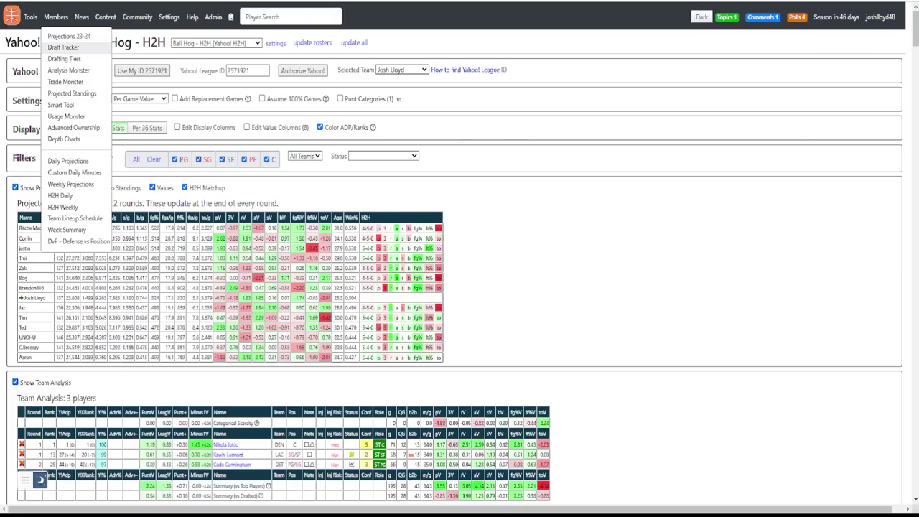
pyautogui.moveTo(30, 17)
pyautogui.click(45, 59)
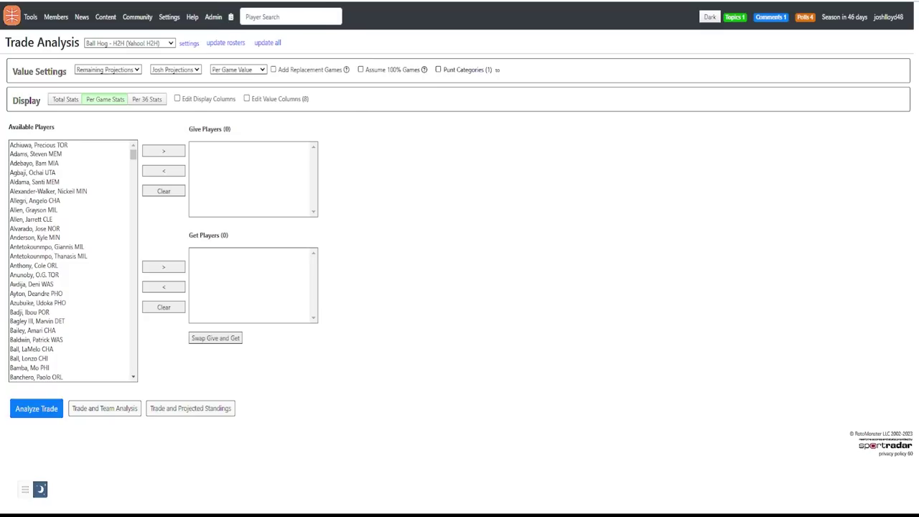
pyautogui.click(48, 246)
pyautogui.click(163, 150)
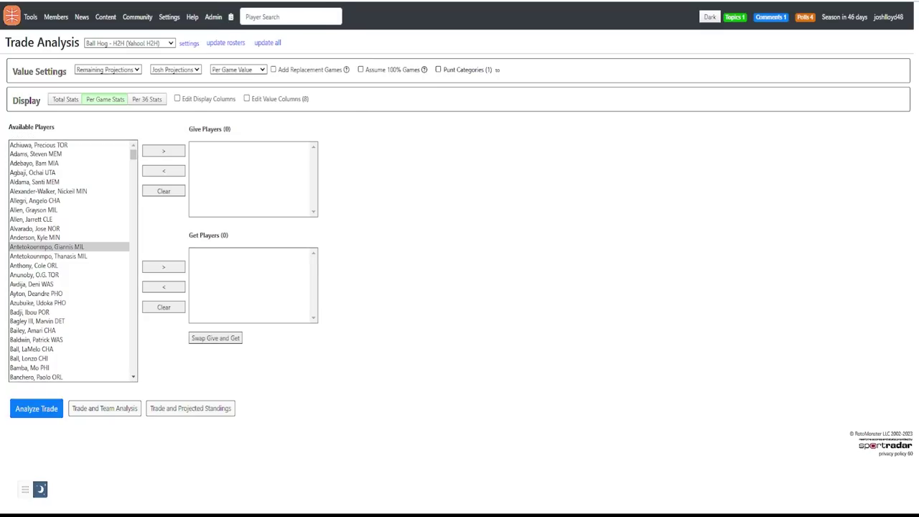
# Step: Find Kawhi Leonard among the available players and add him to the players received in the trade
pyautogui.scroll(-2, 69, 260)
pyautogui.click(35, 295)
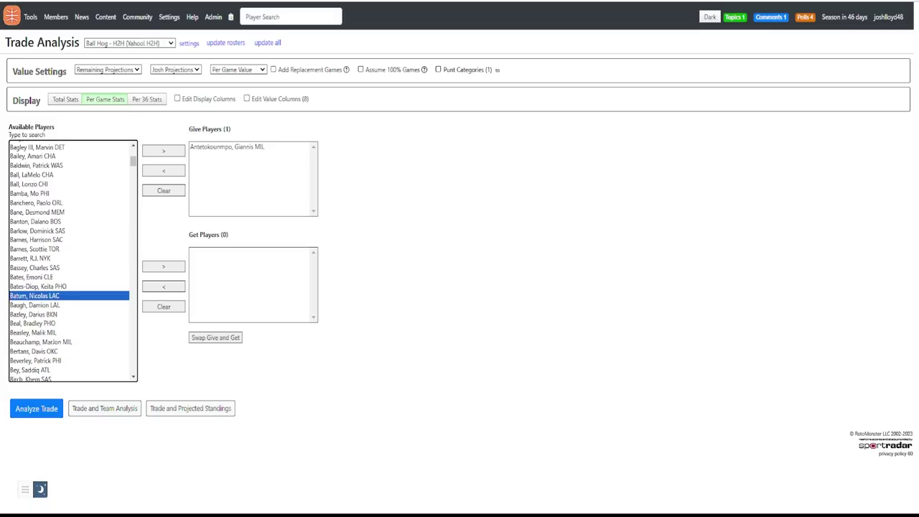
pyautogui.write('kawh')
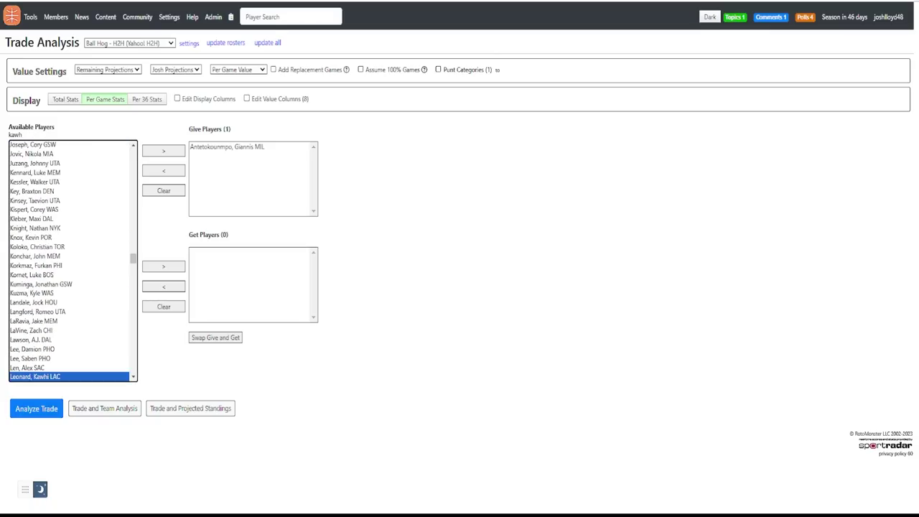
pyautogui.click(164, 266)
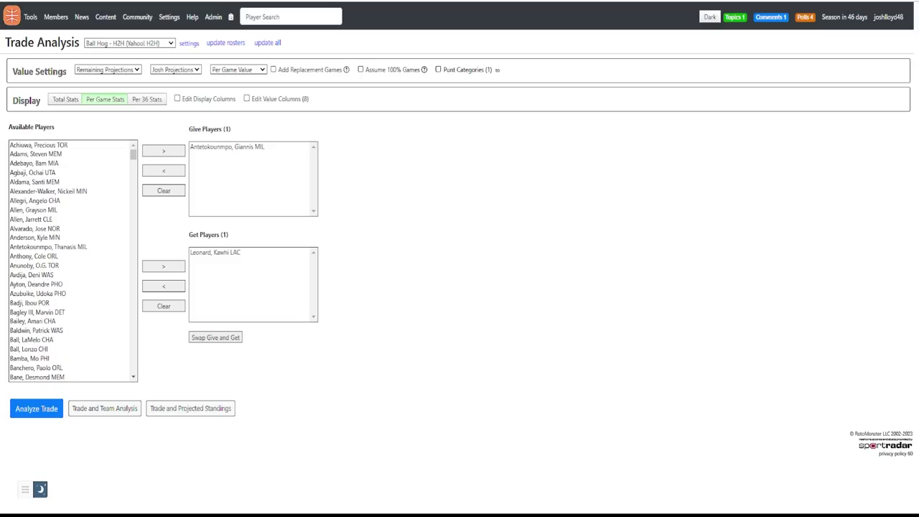
# Step: Analyze the trade and compare the two players' projected category values and the resulting gains
pyautogui.click(36, 409)
pyautogui.scroll(-1, 36, 408)
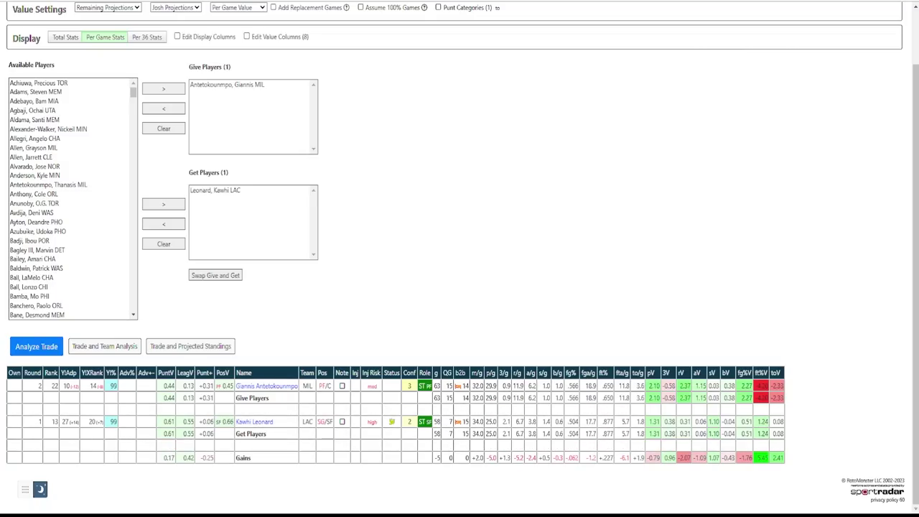
pyautogui.scroll(1, 460, 287)
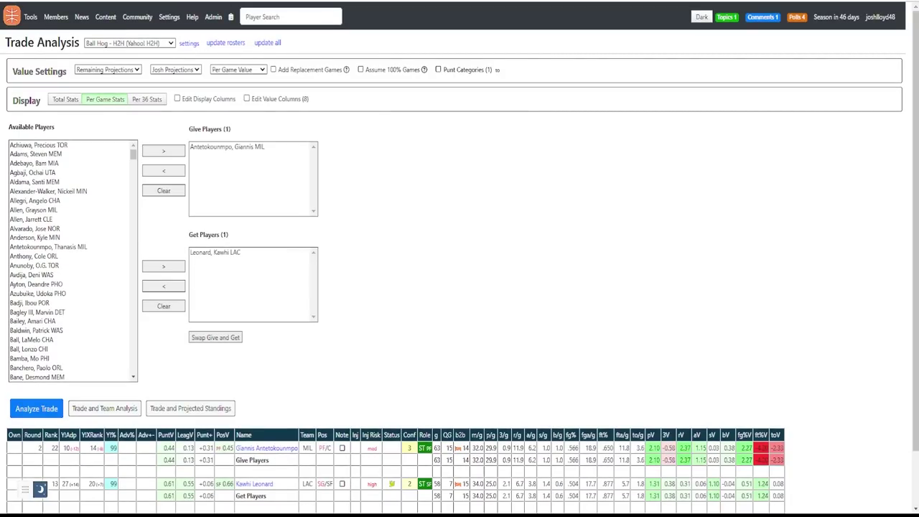
pyautogui.scroll(-1, 460, 288)
pyautogui.scroll(1, 460, 287)
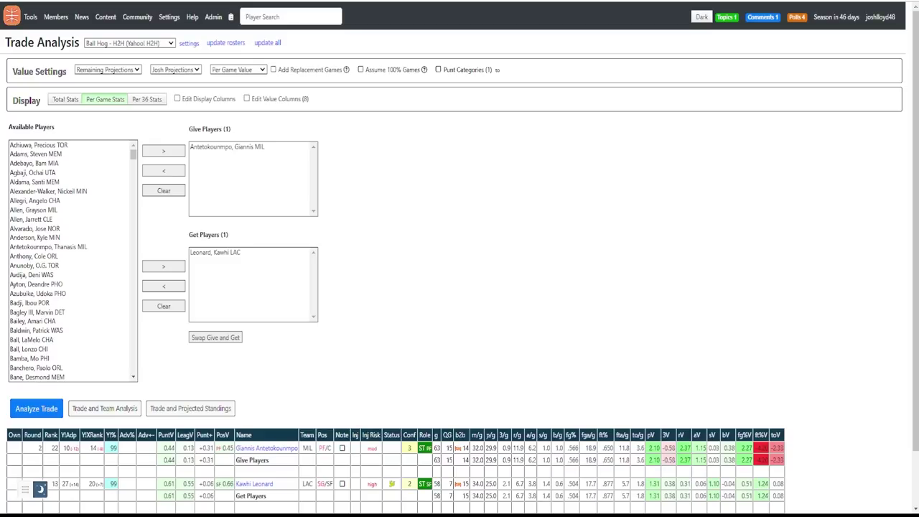